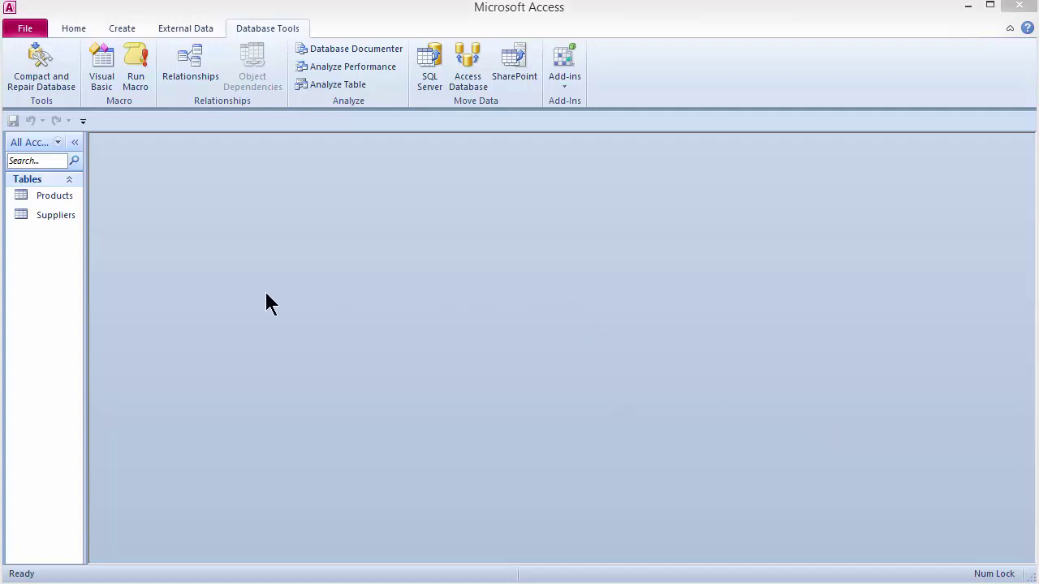
# - Open the Suppliers and Products tables to examine the data they contain
pyautogui.doubleClick(59, 216)
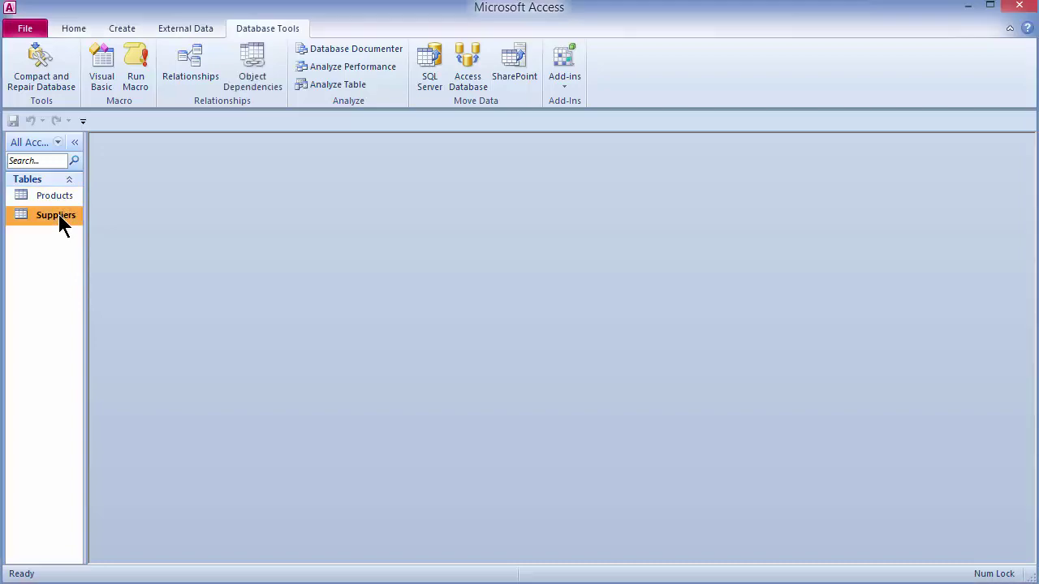
pyautogui.moveTo(262, 183); pyautogui.dragTo(255, 147)
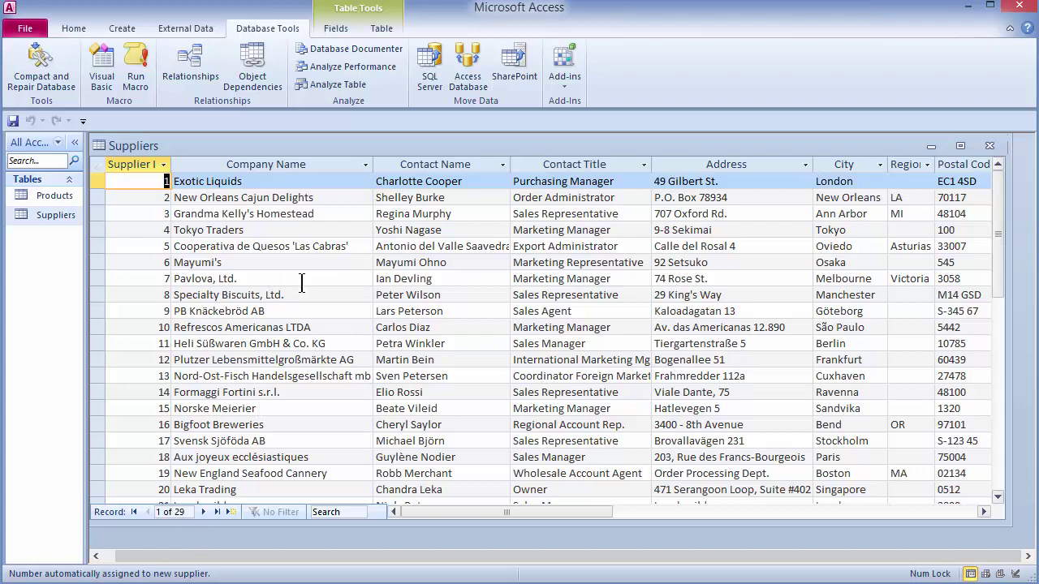
pyautogui.doubleClick(48, 197)
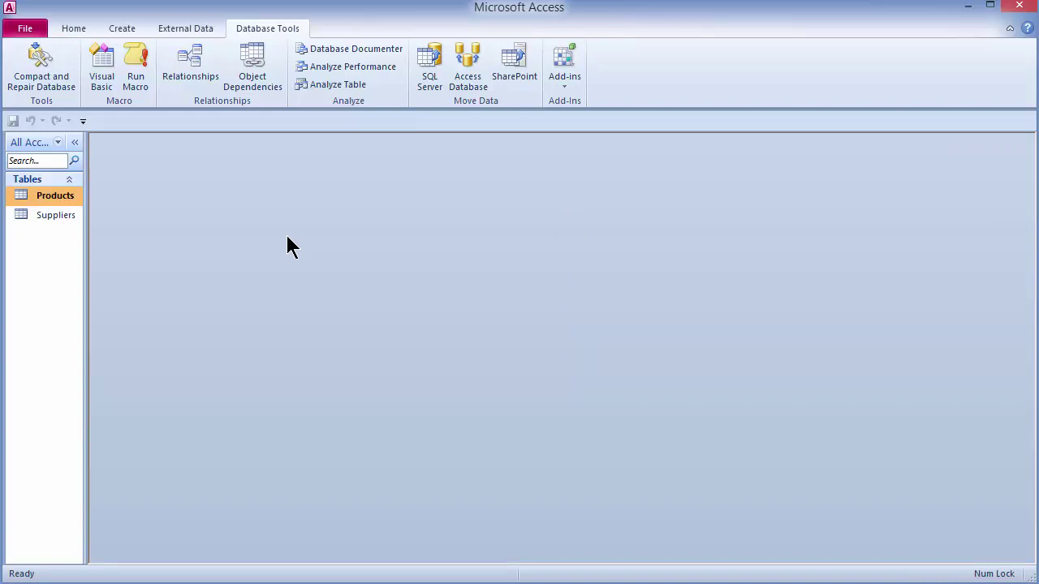
# - Create a blank form in Design view and save it as frmSample
pyautogui.click(122, 29)
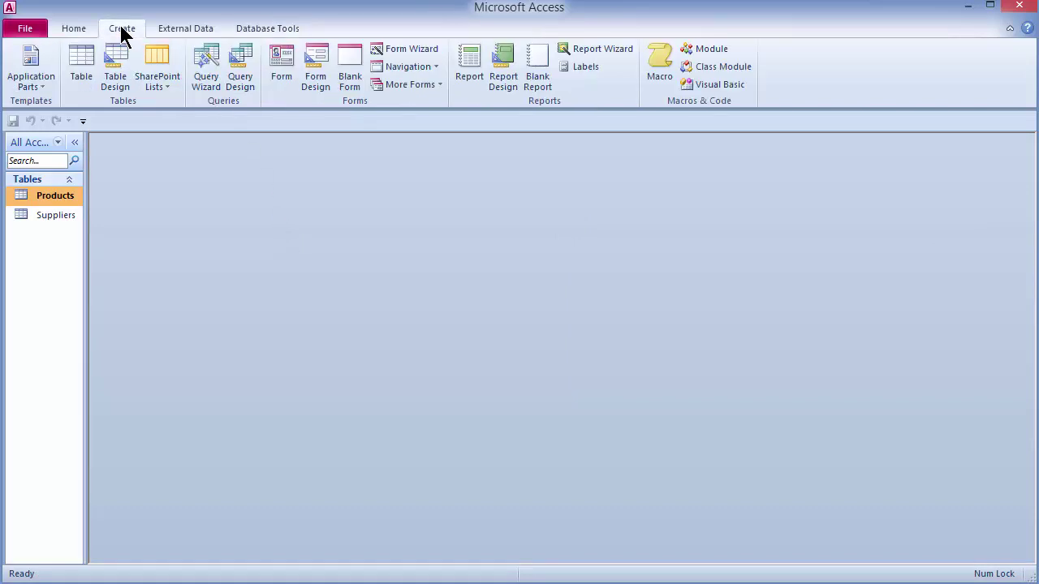
pyautogui.click(315, 69)
pyautogui.moveTo(320, 177); pyautogui.dragTo(334, 159)
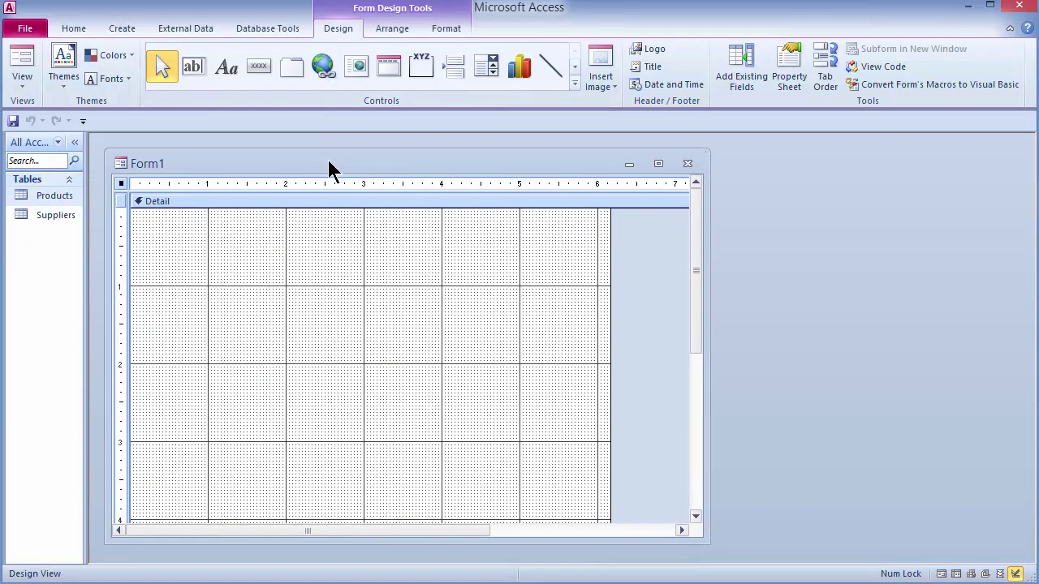
pyautogui.hotkey('ctrl', 's')
pyautogui.moveTo(454, 171); pyautogui.dragTo(430, 190)
pyautogui.write('frmSample')
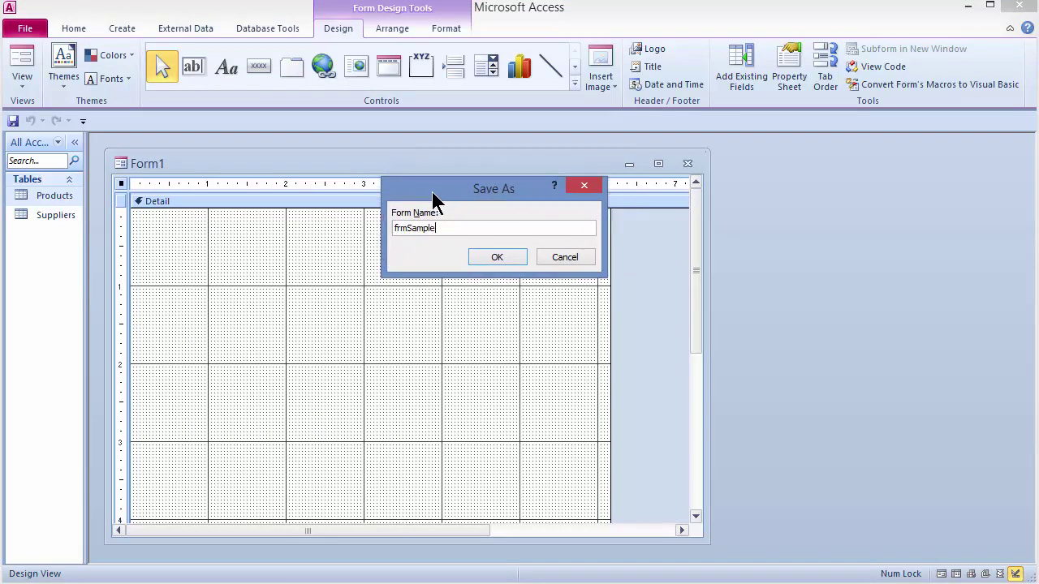
pyautogui.click(491, 257)
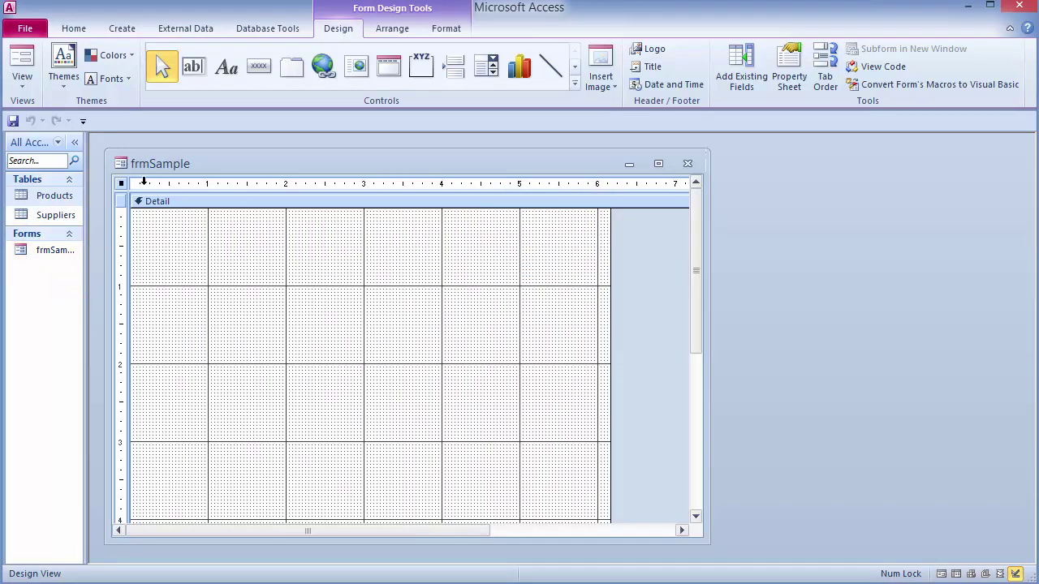
# - Preview frmSample in Form view and return it to Design view
pyautogui.rightClick(253, 158)
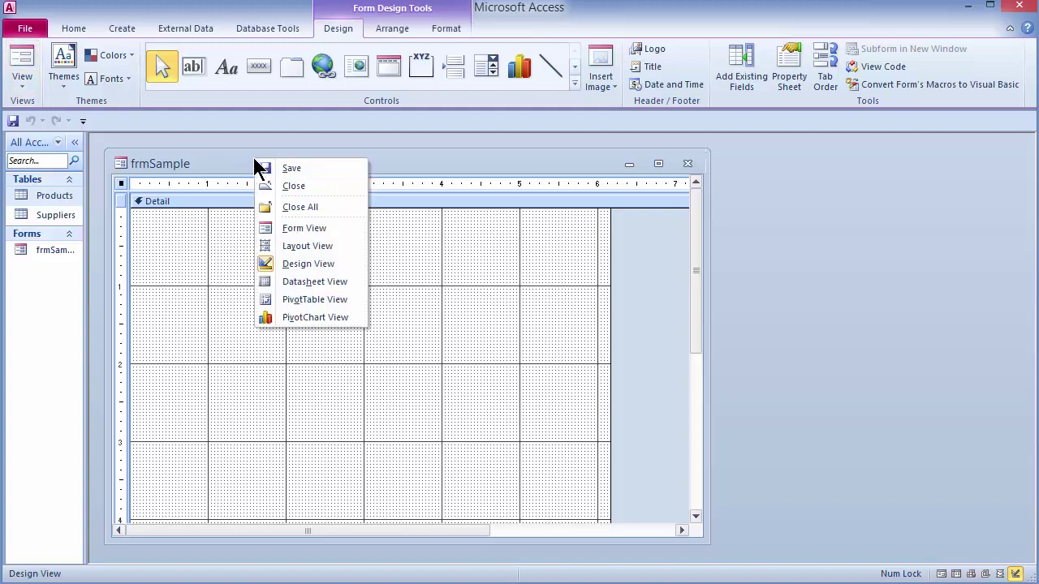
pyautogui.click(302, 228)
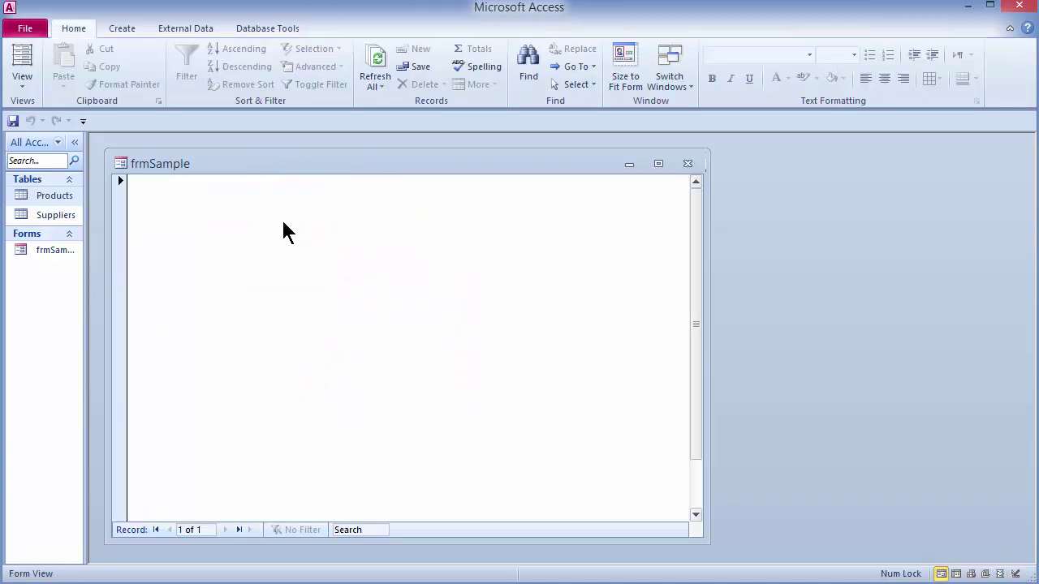
pyautogui.rightClick(270, 159)
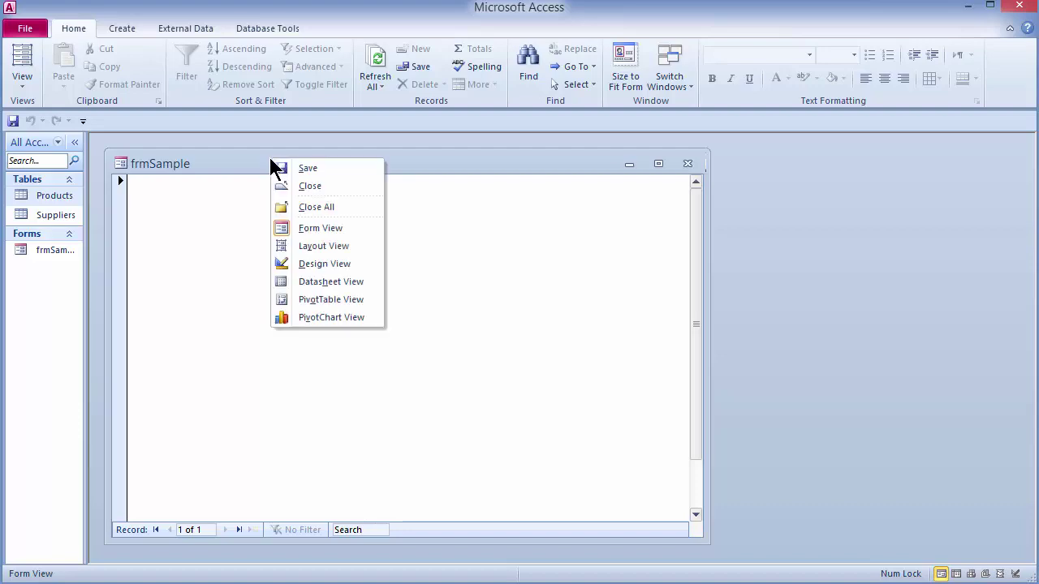
pyautogui.click(318, 271)
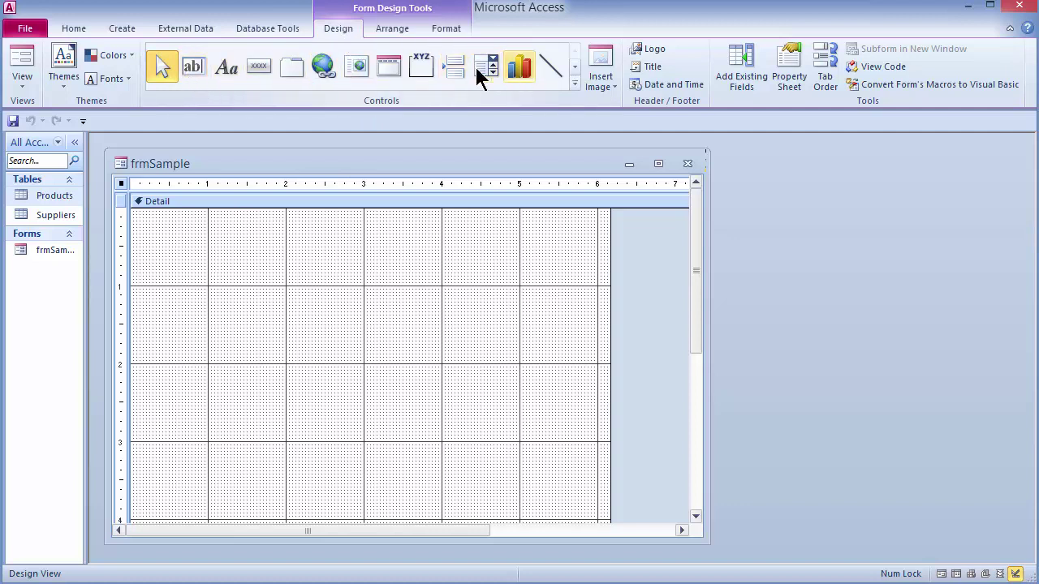
pyautogui.click(574, 83)
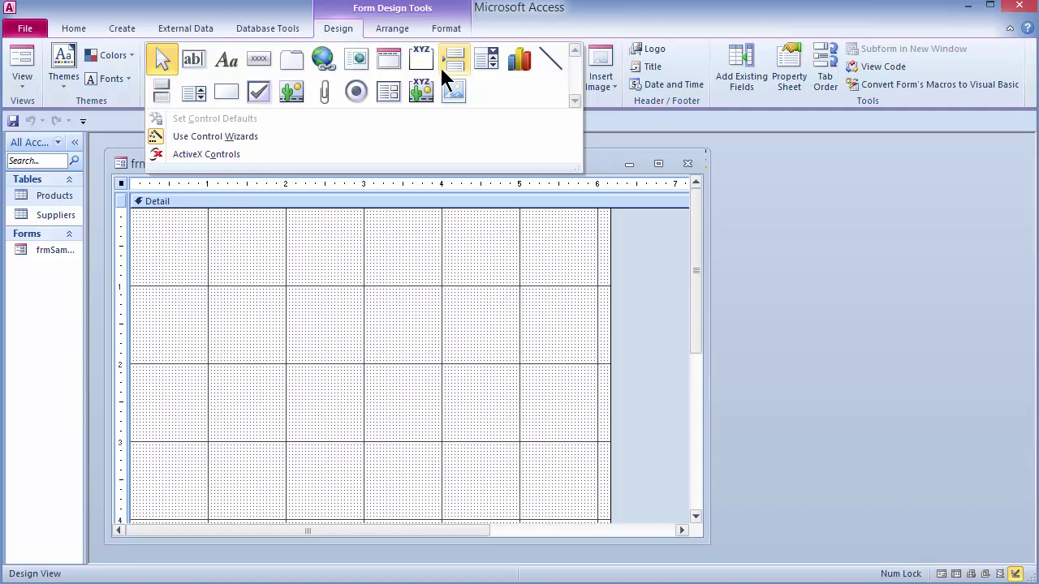
pyautogui.click(488, 62)
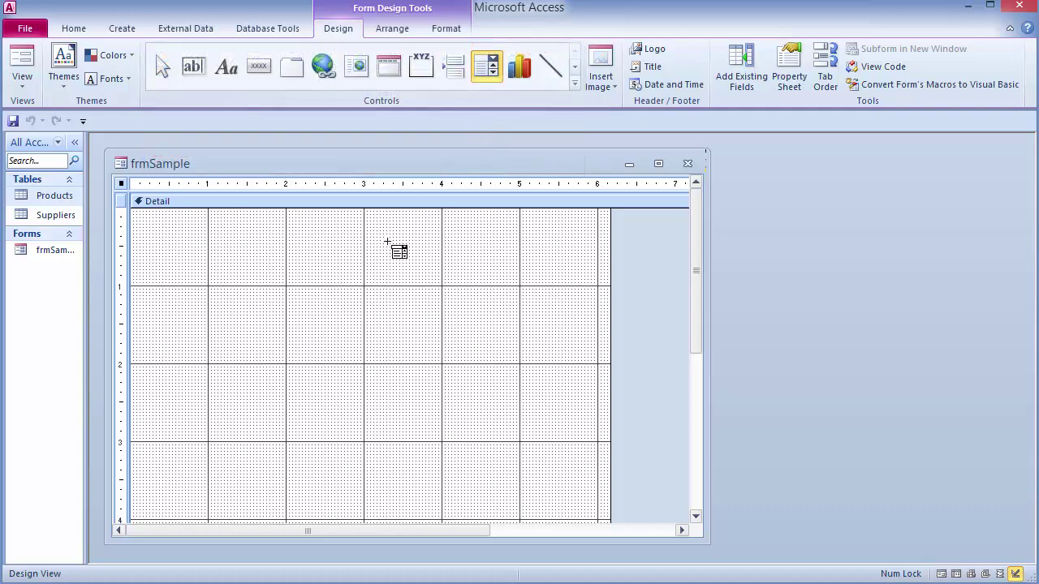
pyautogui.click(303, 258)
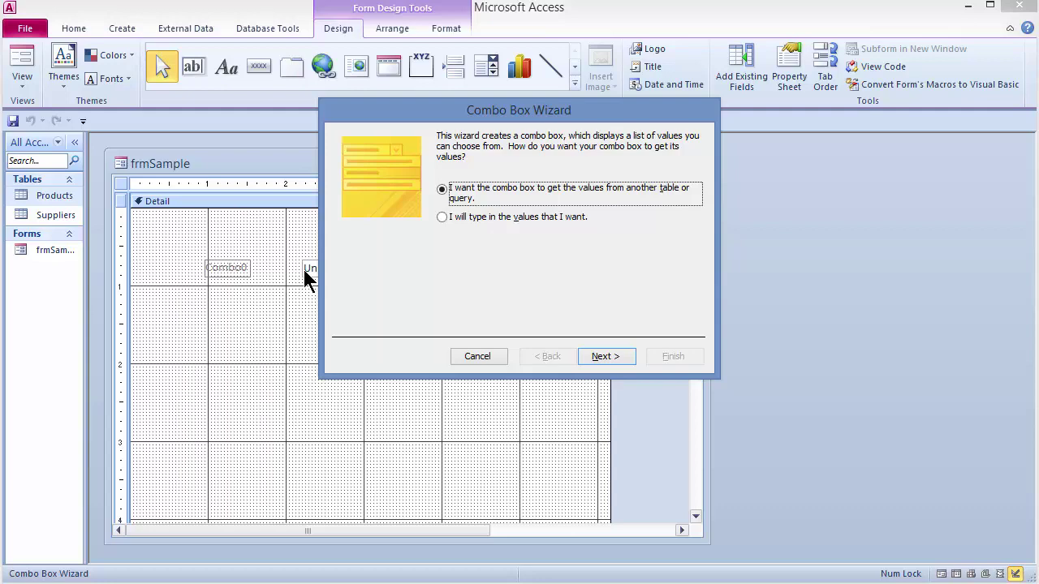
pyautogui.click(479, 357)
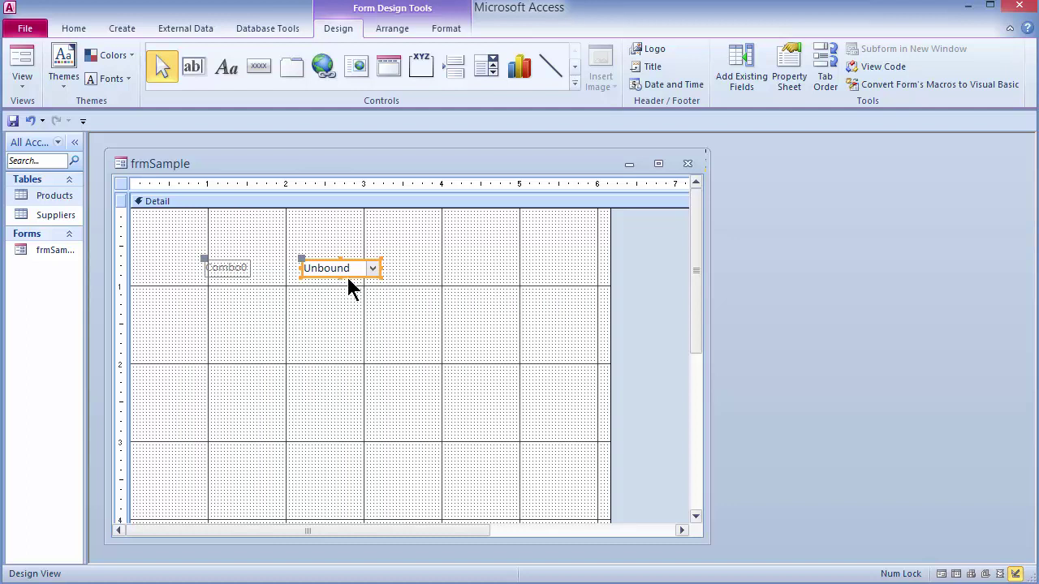
pyautogui.press('Delete')
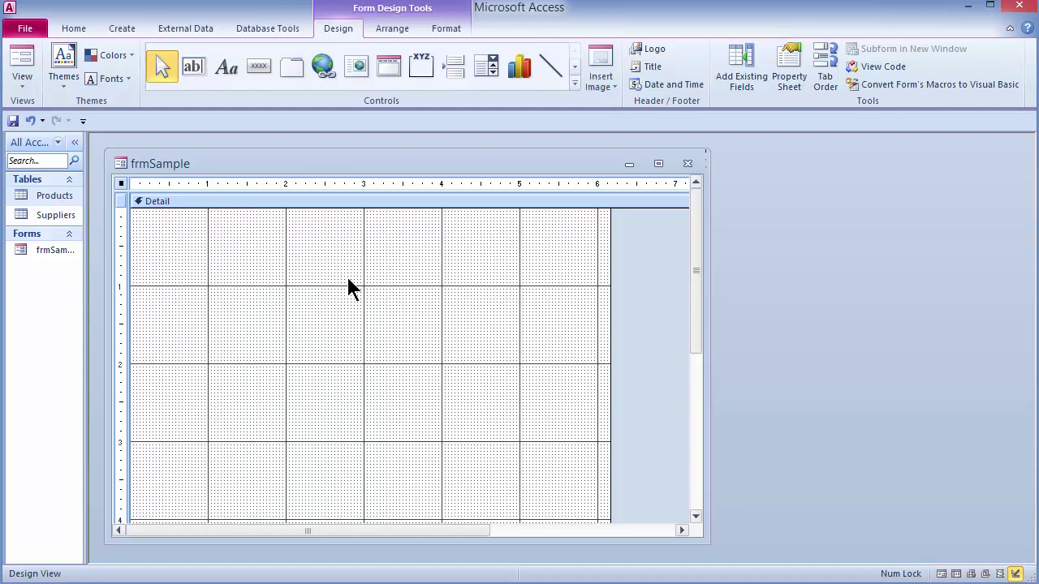
# - Add a combo box near the top of the form's Detail section that gets its values from the Suppliers table
pyautogui.click(486, 66)
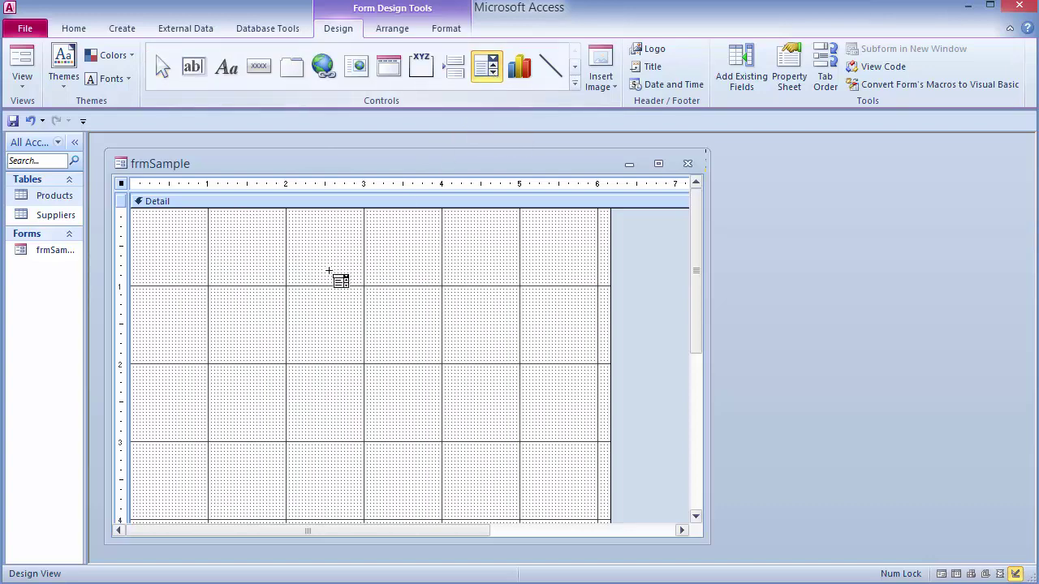
pyautogui.click(313, 251)
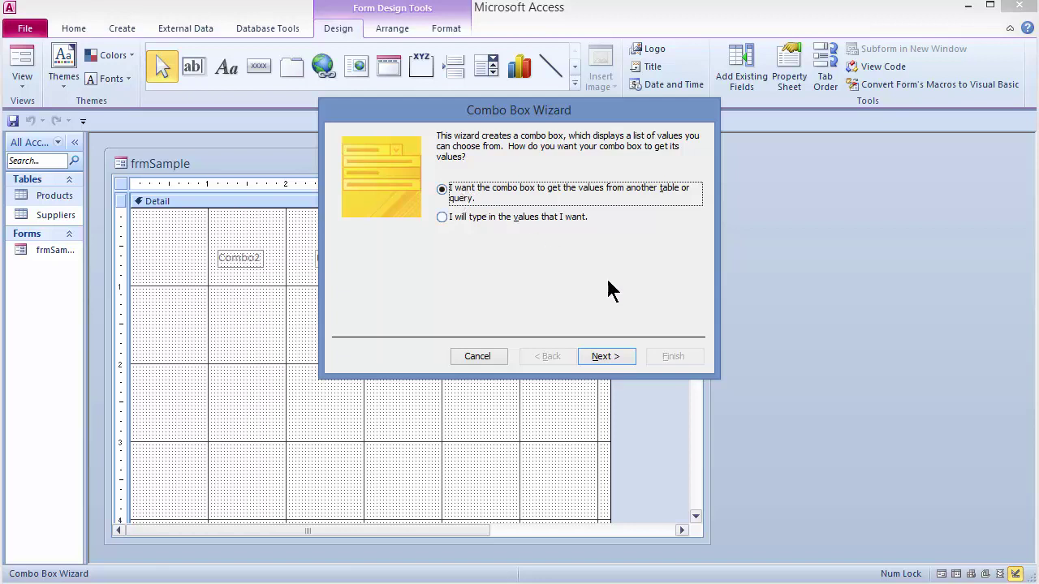
pyautogui.click(606, 356)
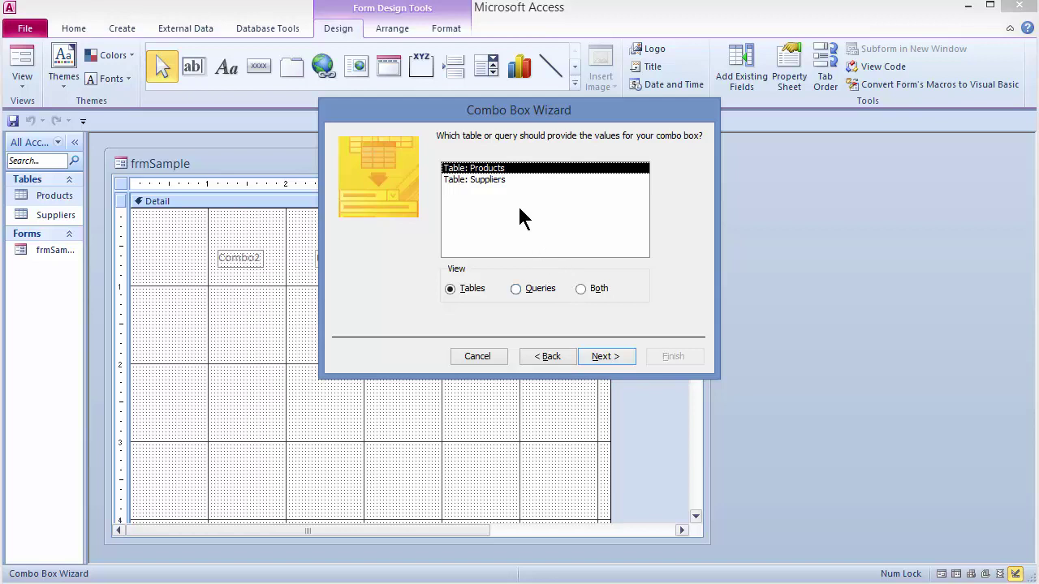
pyautogui.click(495, 180)
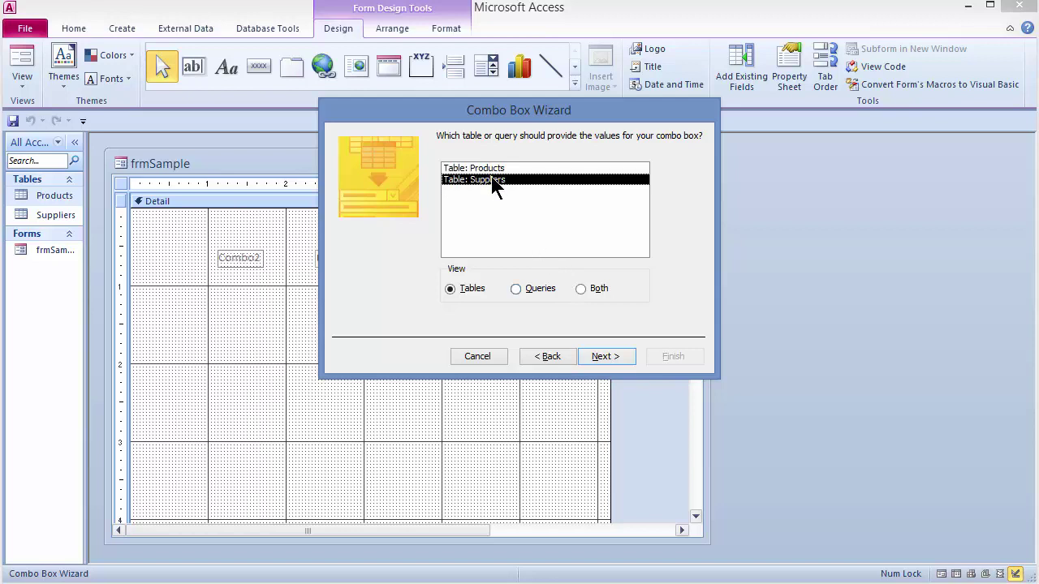
pyautogui.click(605, 360)
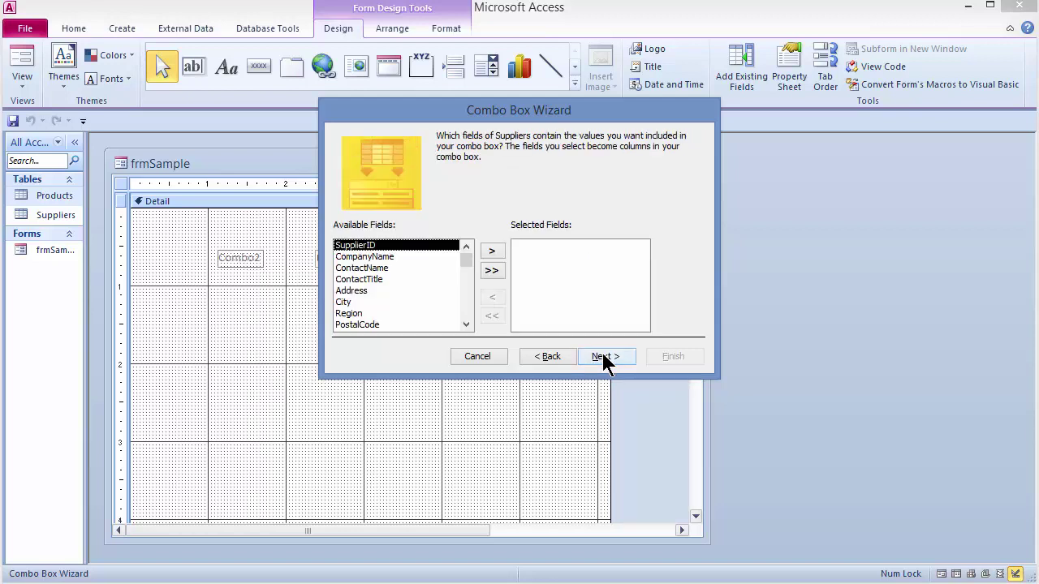
# - Include the SupplierID and CompanyName fields in the combo box and sort its items by CompanyName in ascending order
pyautogui.doubleClick(359, 245)
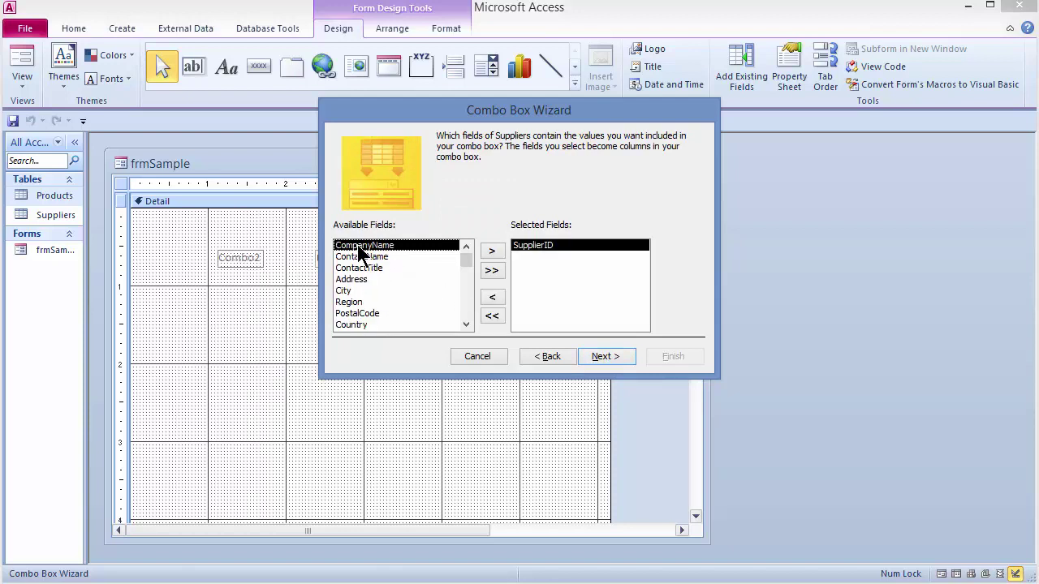
pyautogui.doubleClick(361, 246)
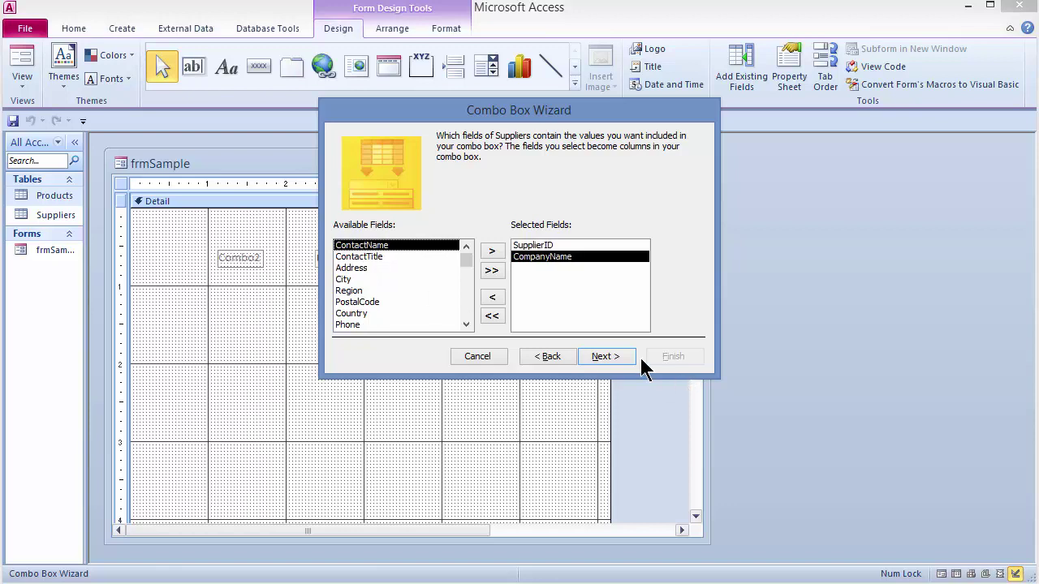
pyautogui.click(608, 357)
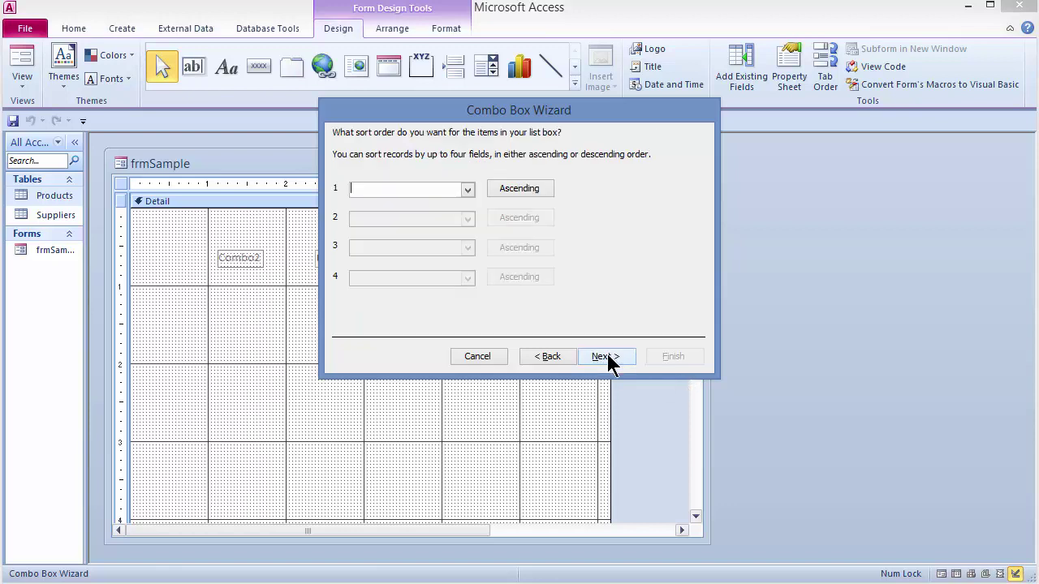
pyautogui.click(467, 189)
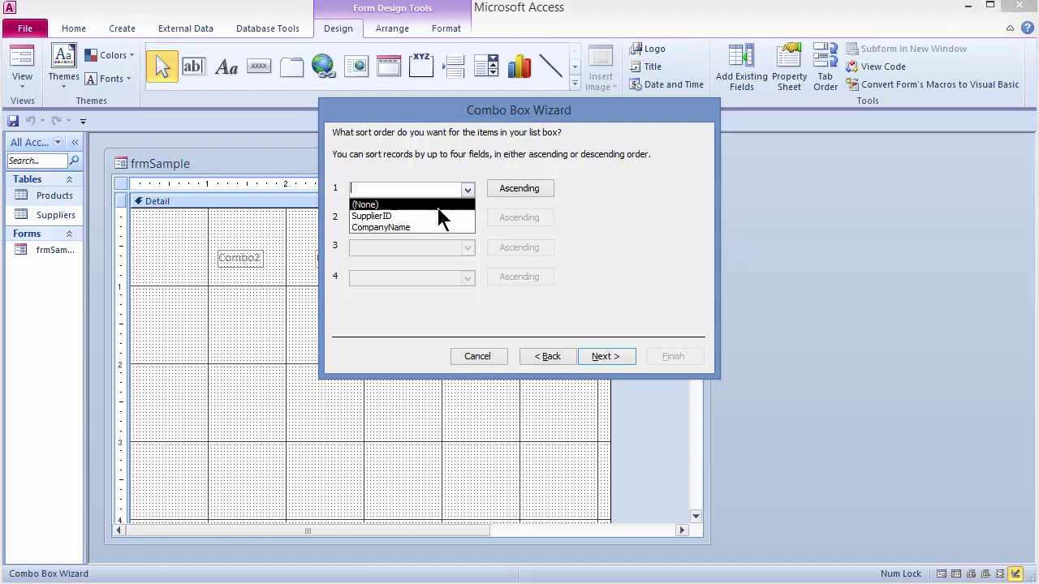
pyautogui.click(414, 227)
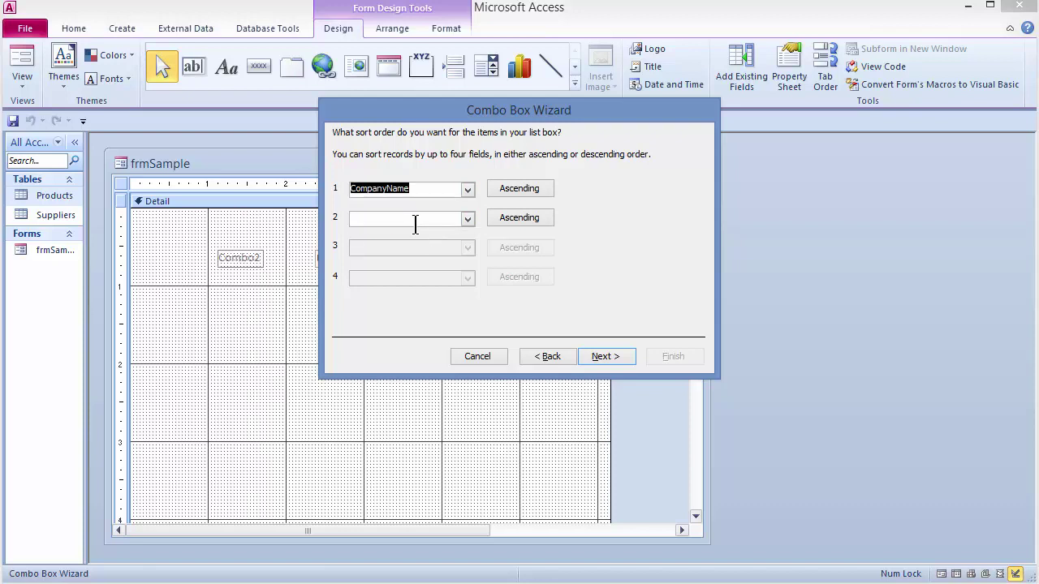
pyautogui.click(602, 364)
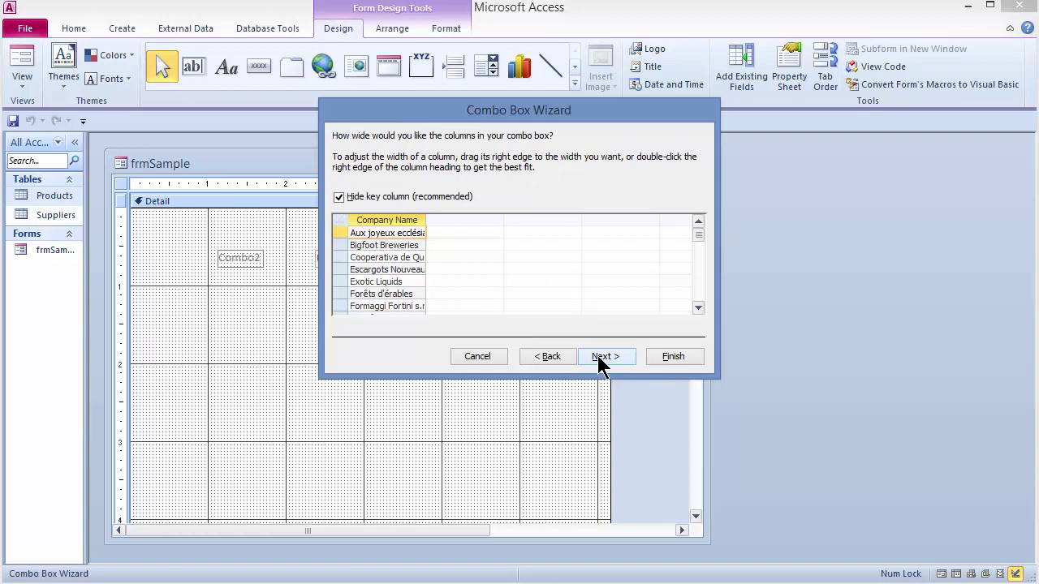
# - Best-fit the Company Name column with the key column hidden, and finish the combo box with the label CompanyName
pyautogui.doubleClick(427, 221)
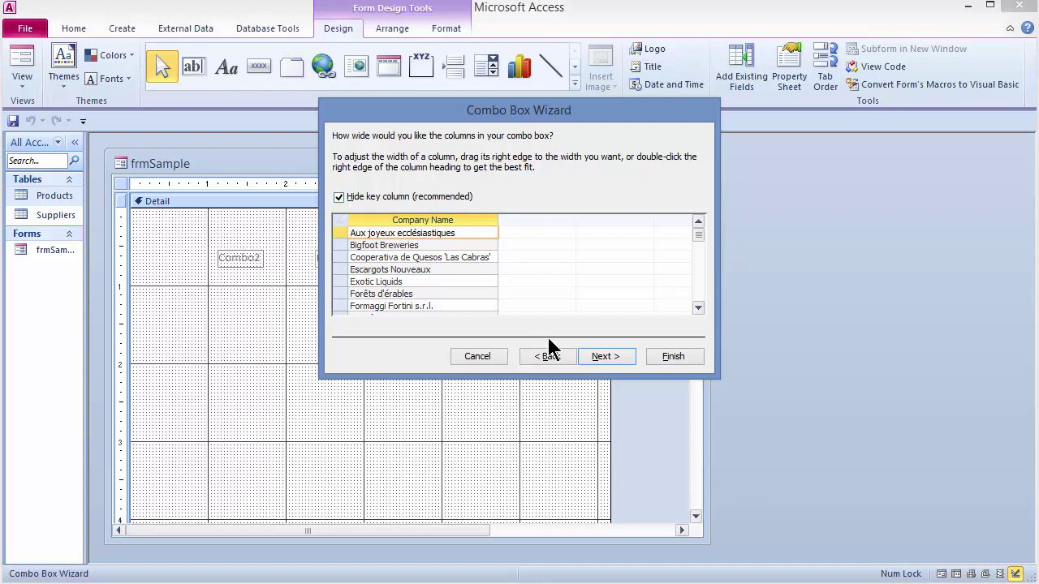
pyautogui.click(602, 360)
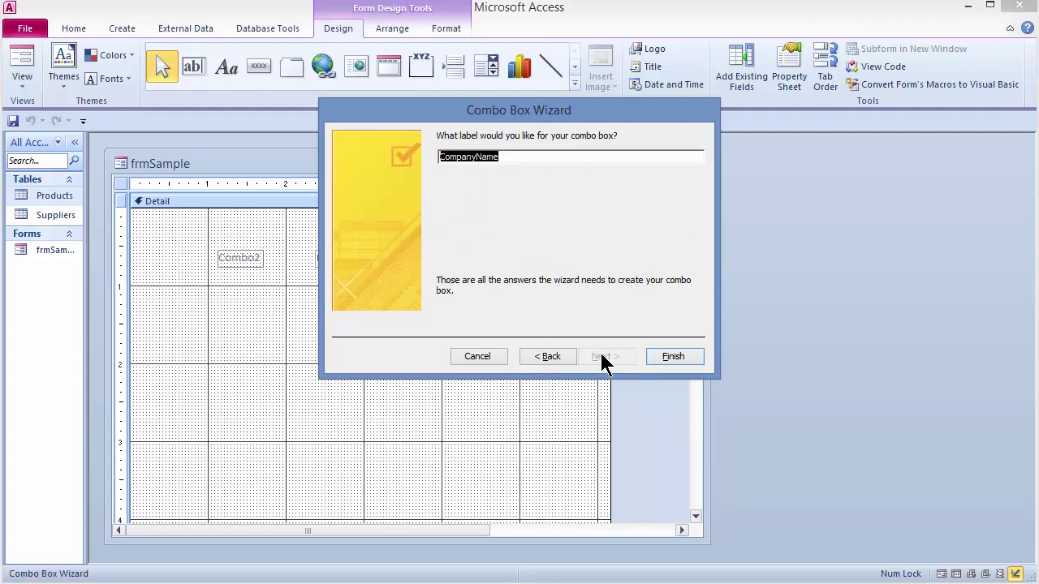
pyautogui.click(681, 361)
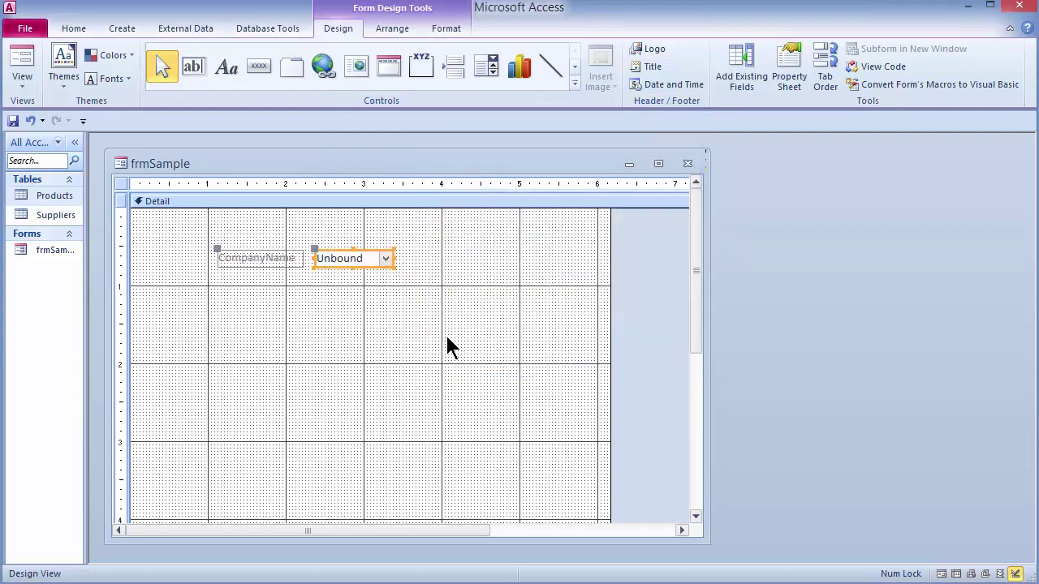
# - Test the combo box in Form view by choosing Forêts d'érables, Karkki Oy and Lyngbysild in turn
pyautogui.rightClick(325, 158)
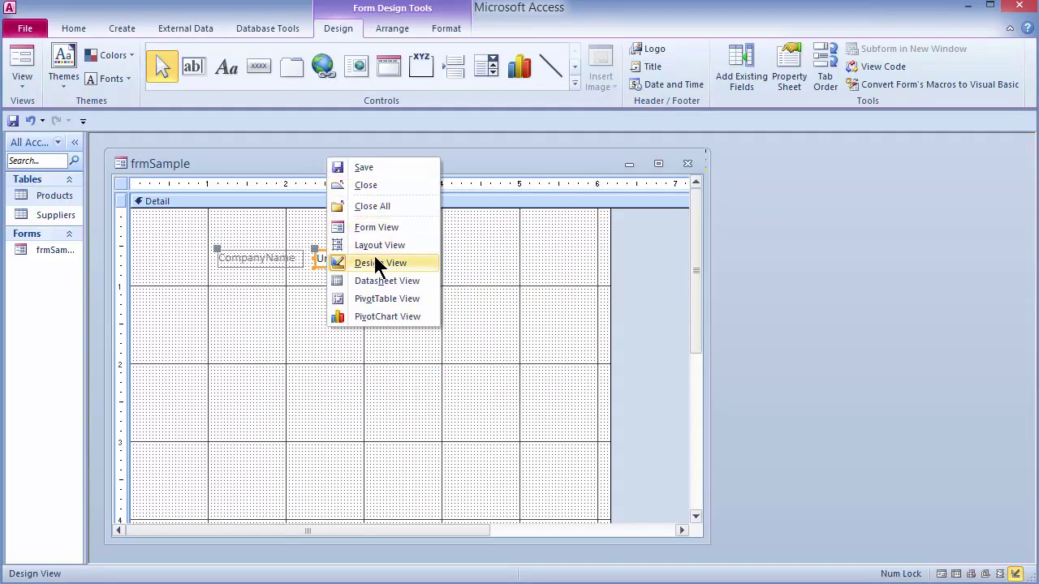
pyautogui.click(373, 227)
pyautogui.click(383, 224)
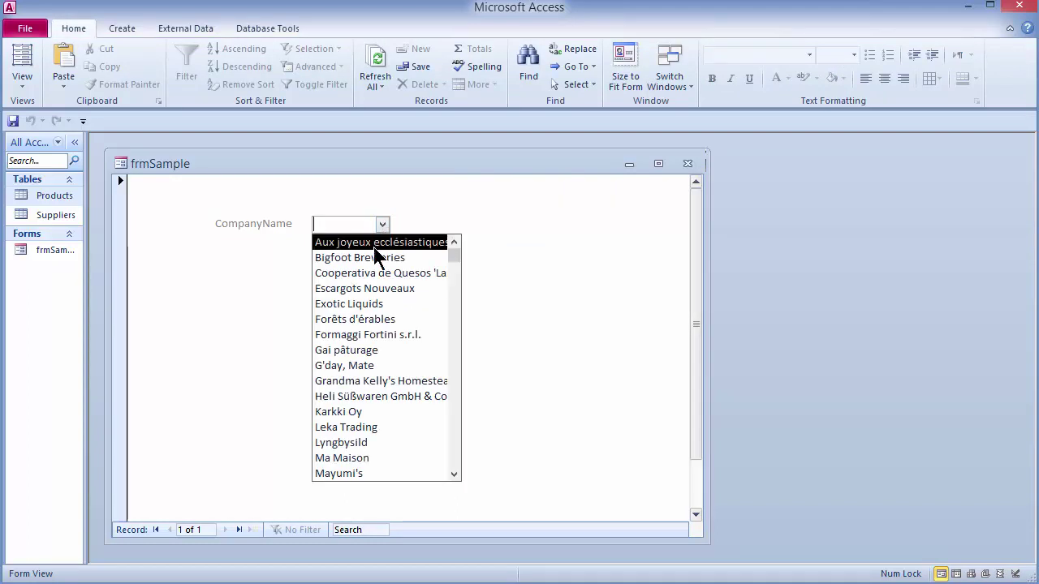
pyautogui.click(360, 320)
pyautogui.click(382, 225)
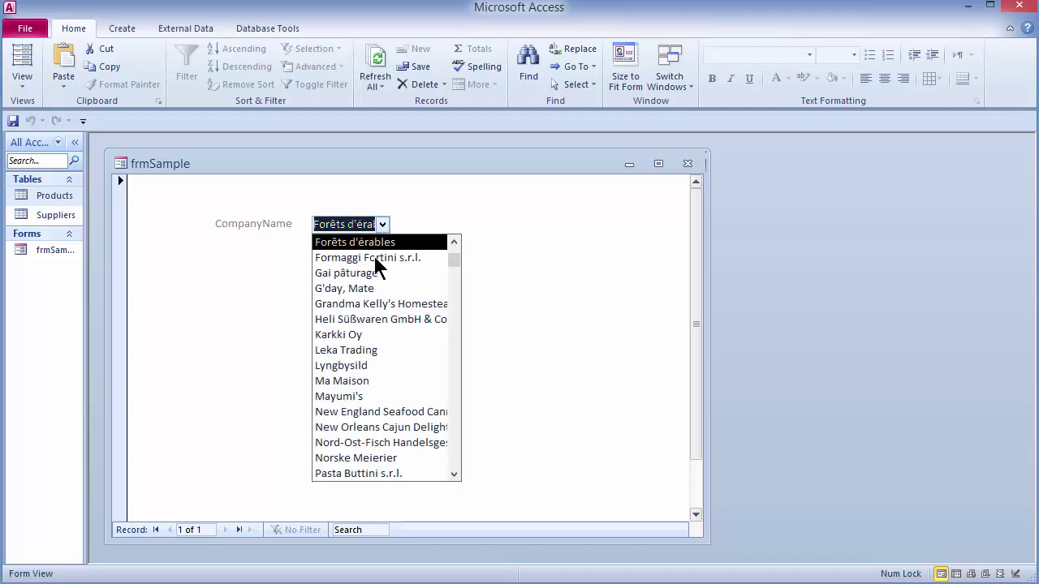
pyautogui.click(354, 335)
pyautogui.click(385, 225)
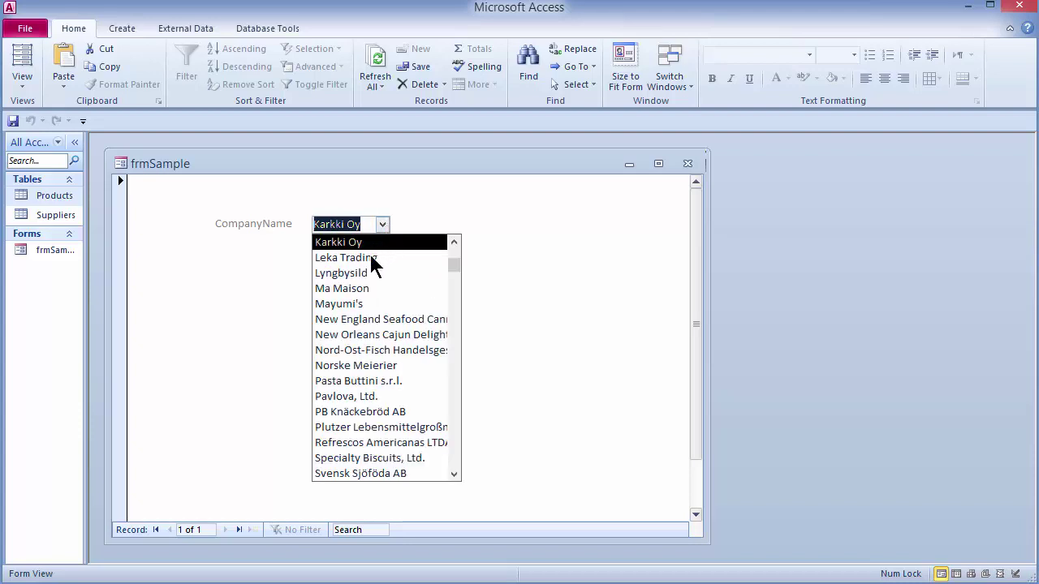
pyautogui.click(363, 274)
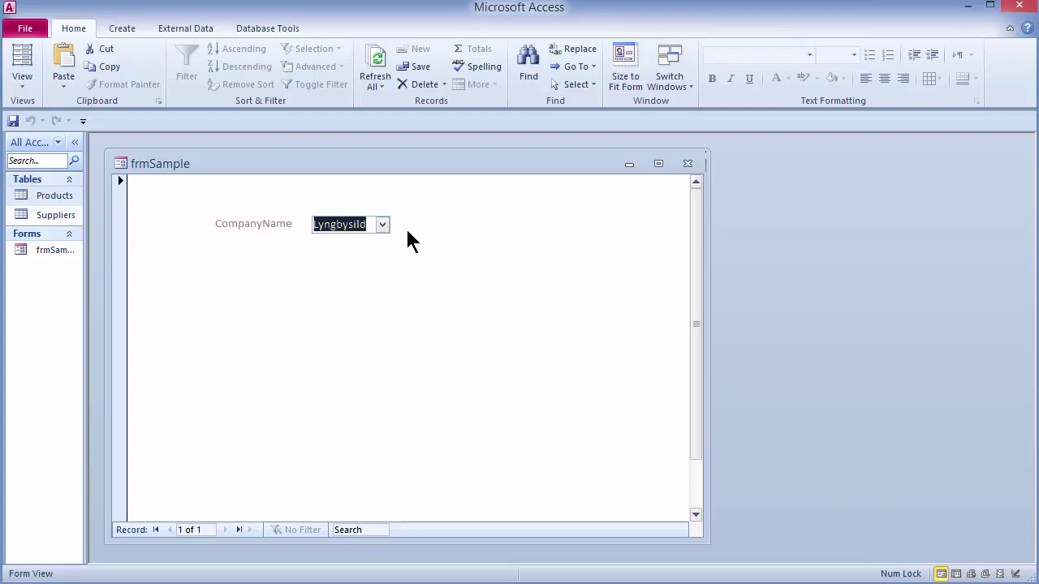
# - Return frmSample to Design view and widen the supplier combo box to about 1.875 inches
pyautogui.rightClick(394, 162)
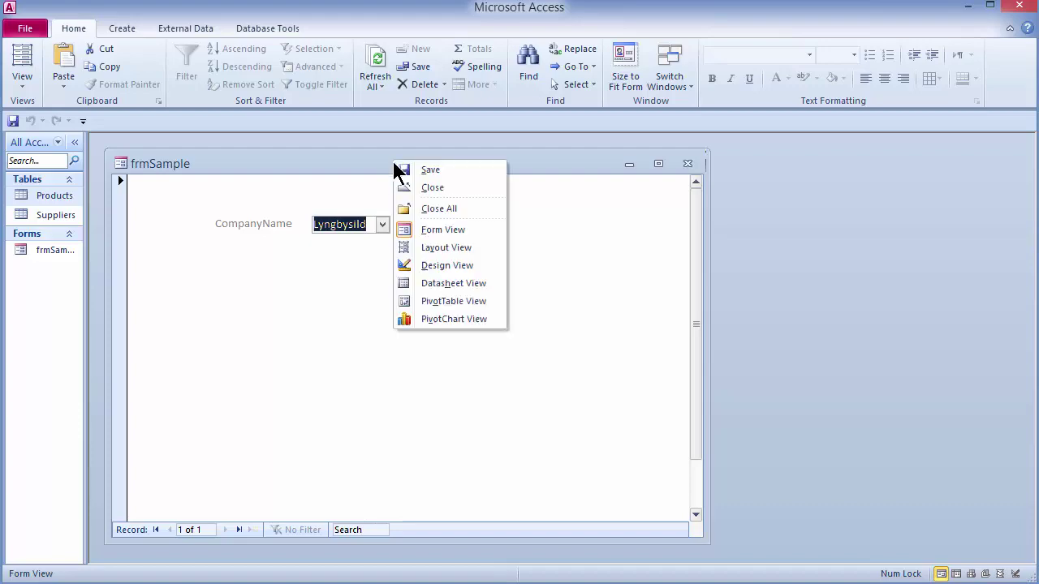
pyautogui.click(431, 268)
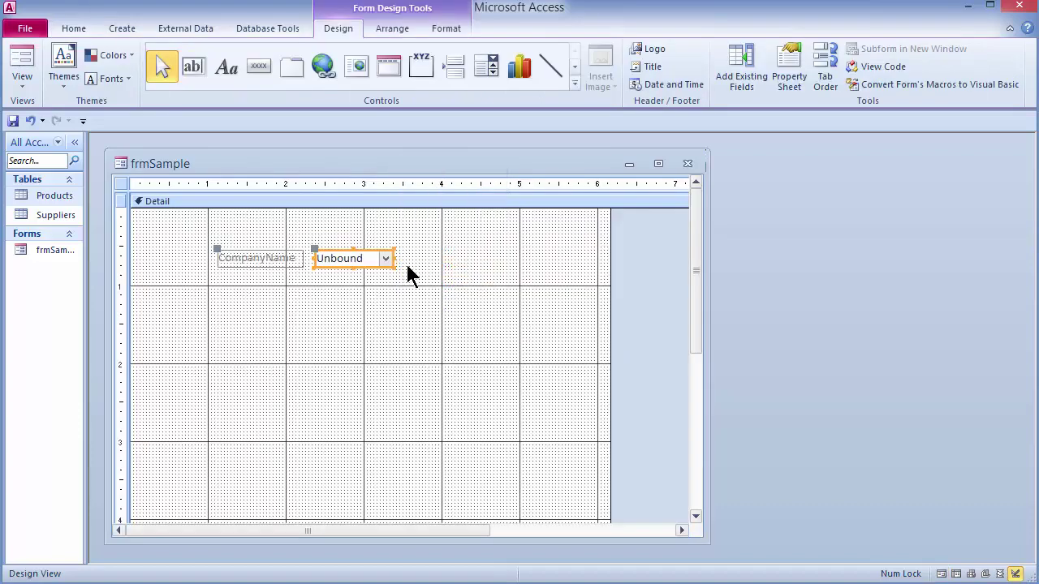
pyautogui.moveTo(394, 258); pyautogui.dragTo(460, 258)
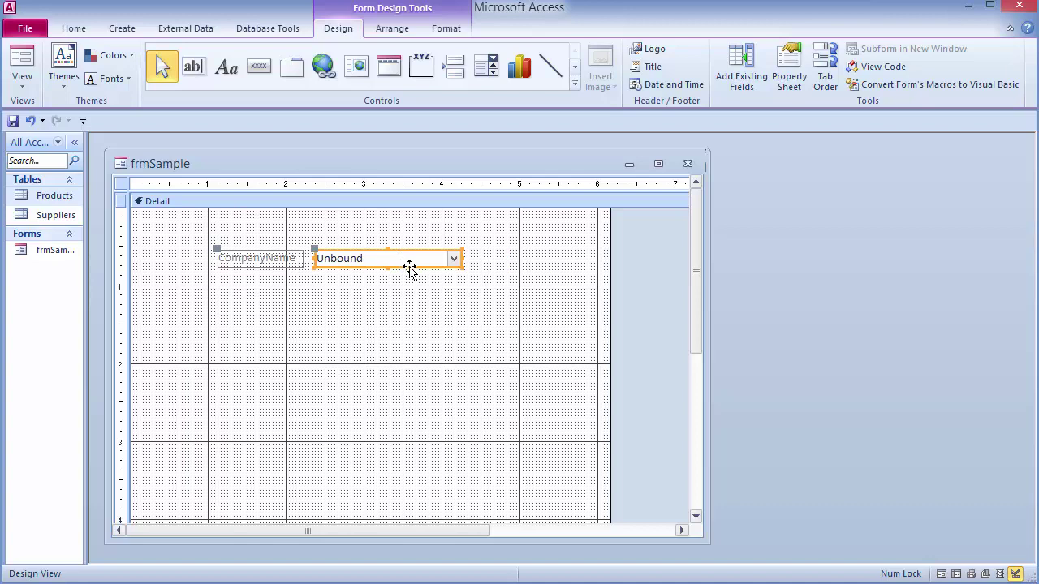
# - Show the combo box's complete property list and set its Name to cboSupplier
pyautogui.press('F4')
pyautogui.moveTo(950, 44); pyautogui.dragTo(784, 25)
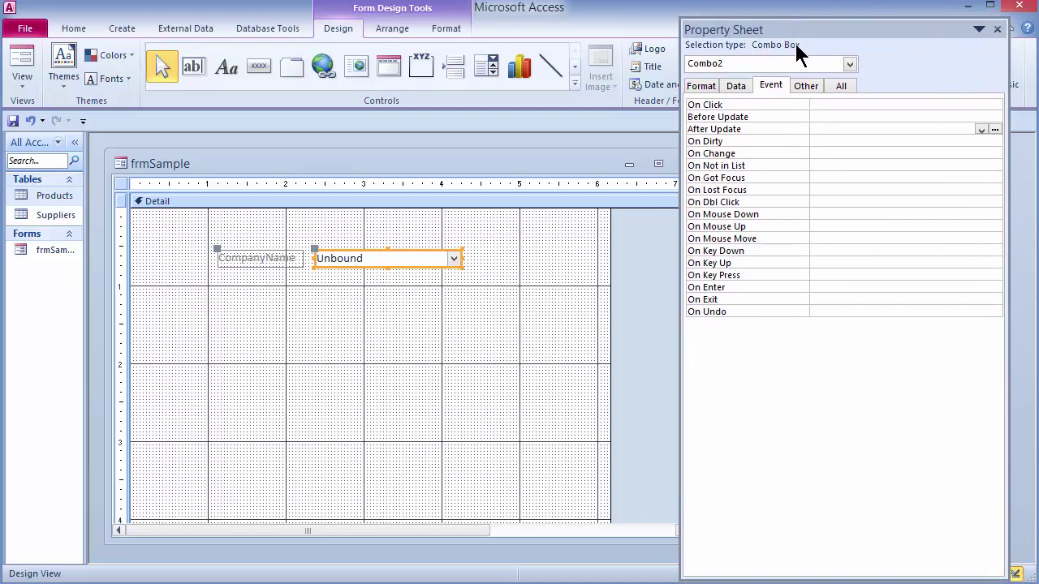
pyautogui.click(841, 86)
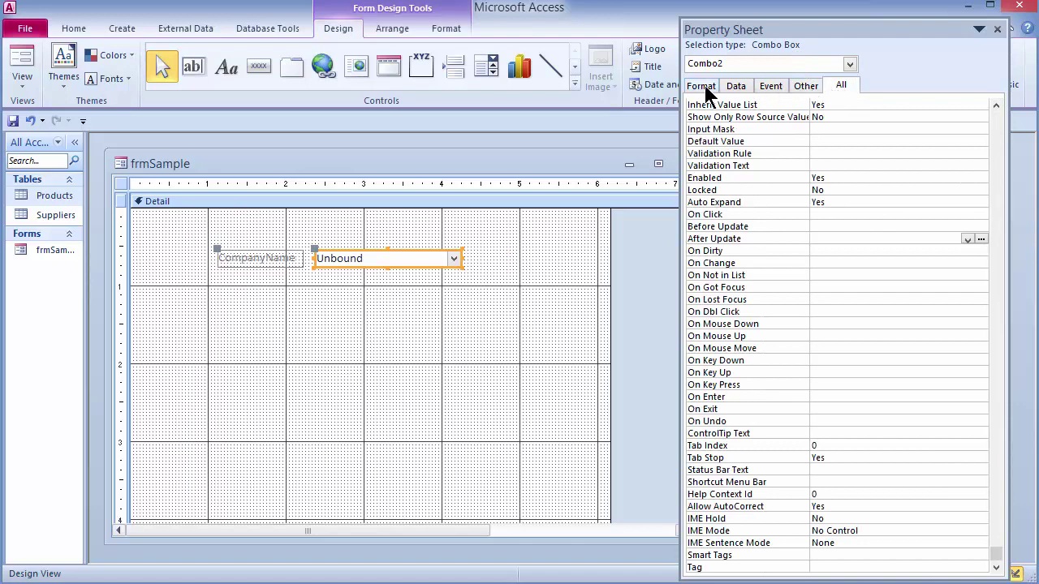
pyautogui.click(997, 557)
pyautogui.moveTo(995, 417); pyautogui.dragTo(983, 97)
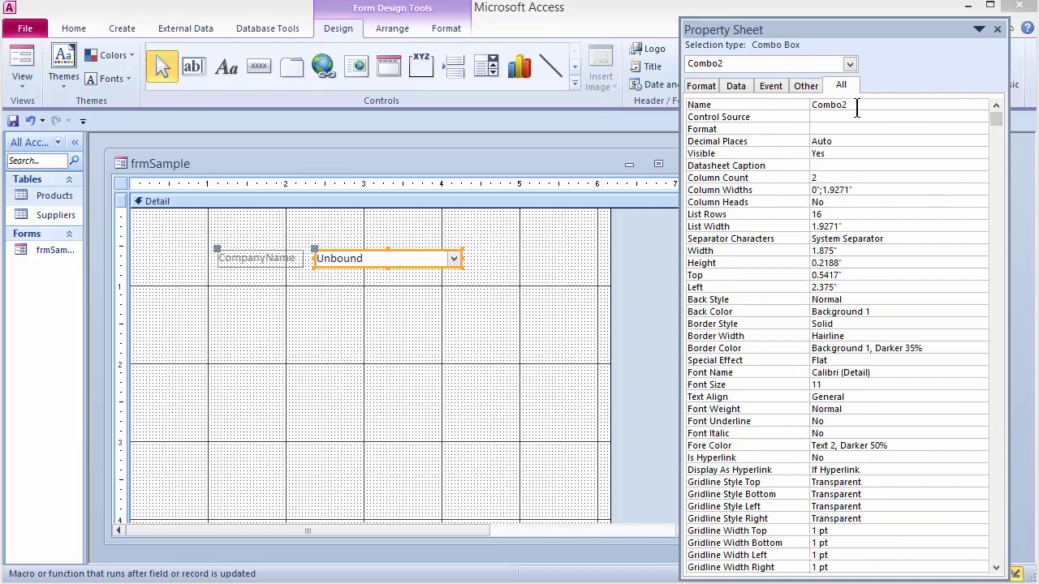
pyautogui.moveTo(857, 108); pyautogui.dragTo(814, 106)
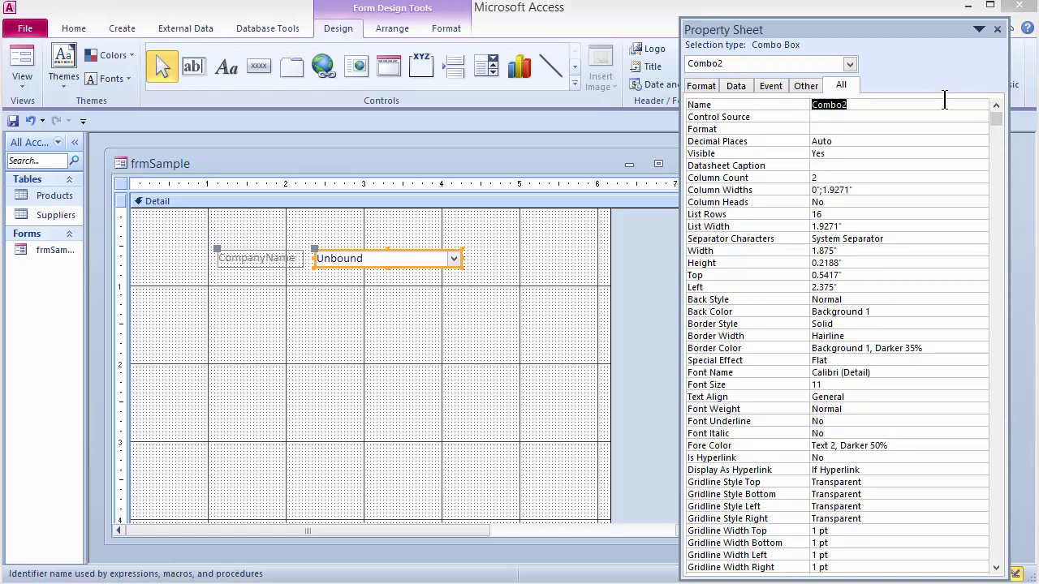
pyautogui.write('cboSupplier')
pyautogui.click(884, 129)
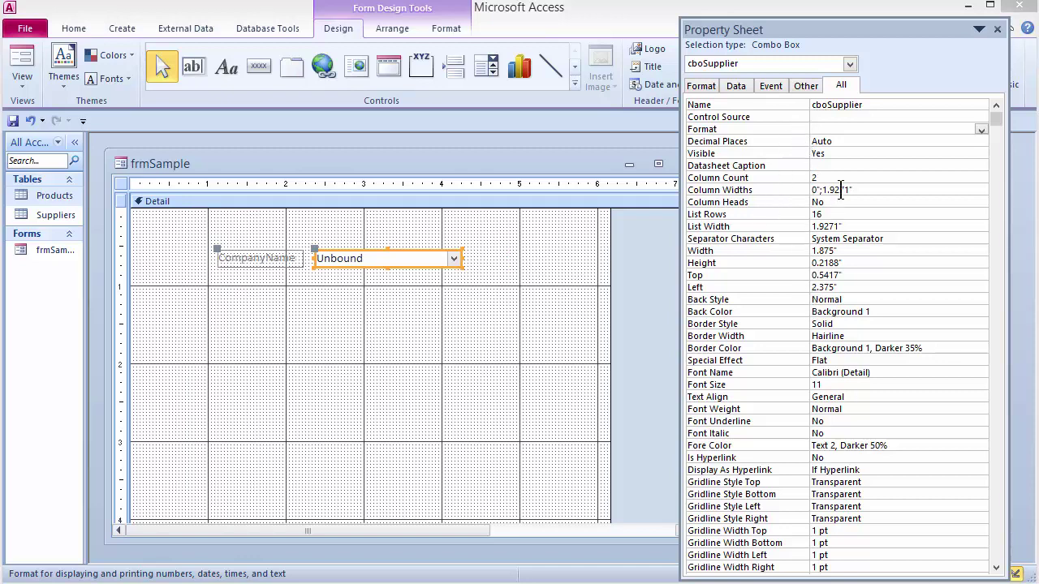
# - Examine the Column Count and Column Widths properties of cboSupplier
pyautogui.click(796, 178)
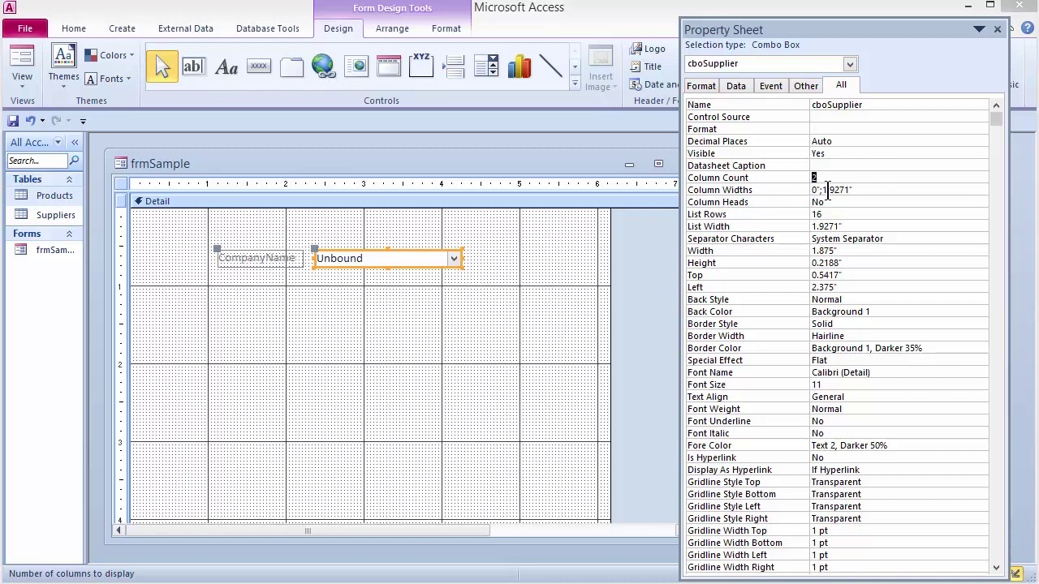
pyautogui.moveTo(829, 190); pyautogui.dragTo(915, 193)
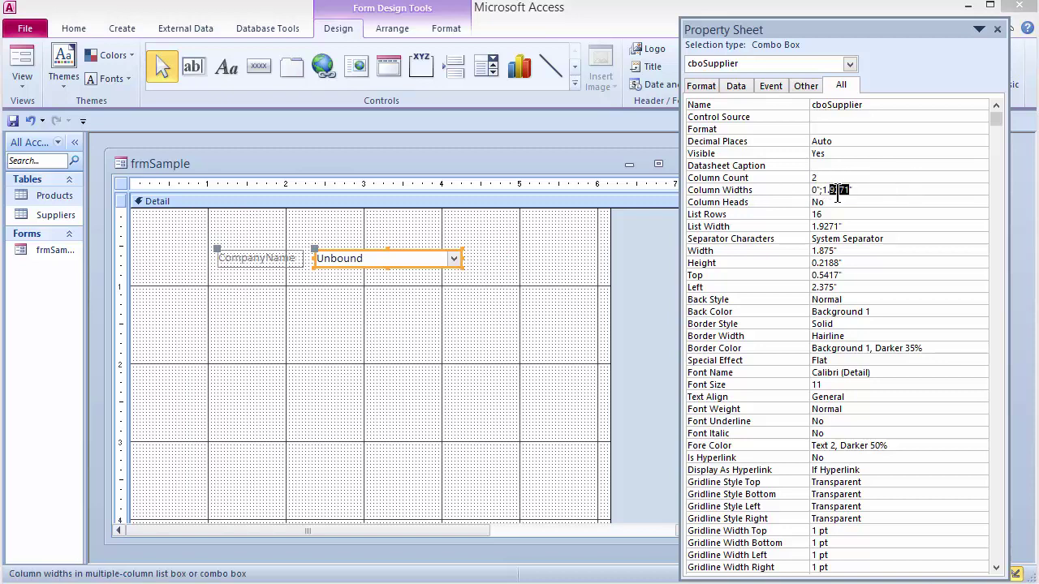
pyautogui.click(869, 190)
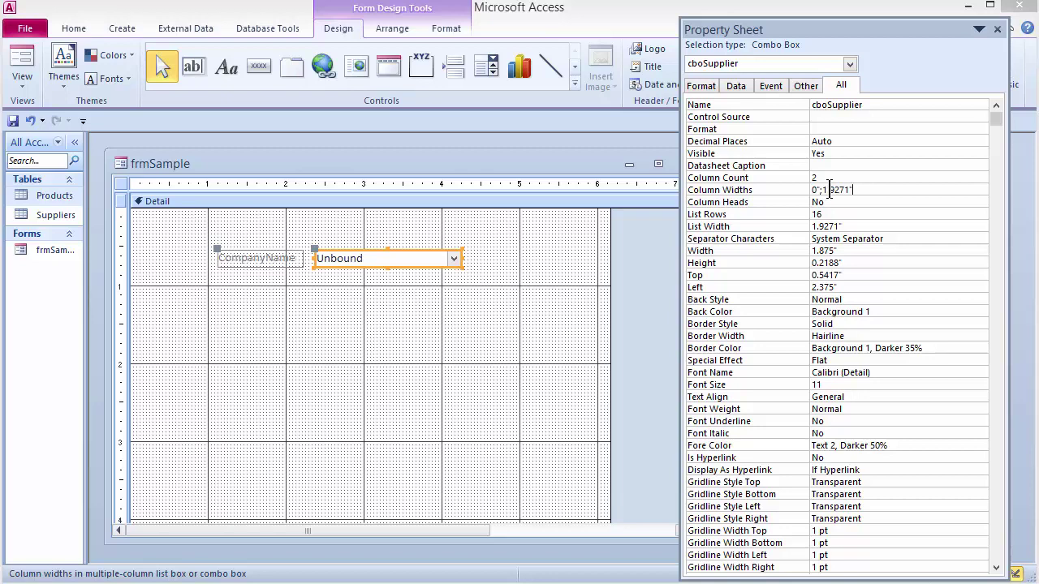
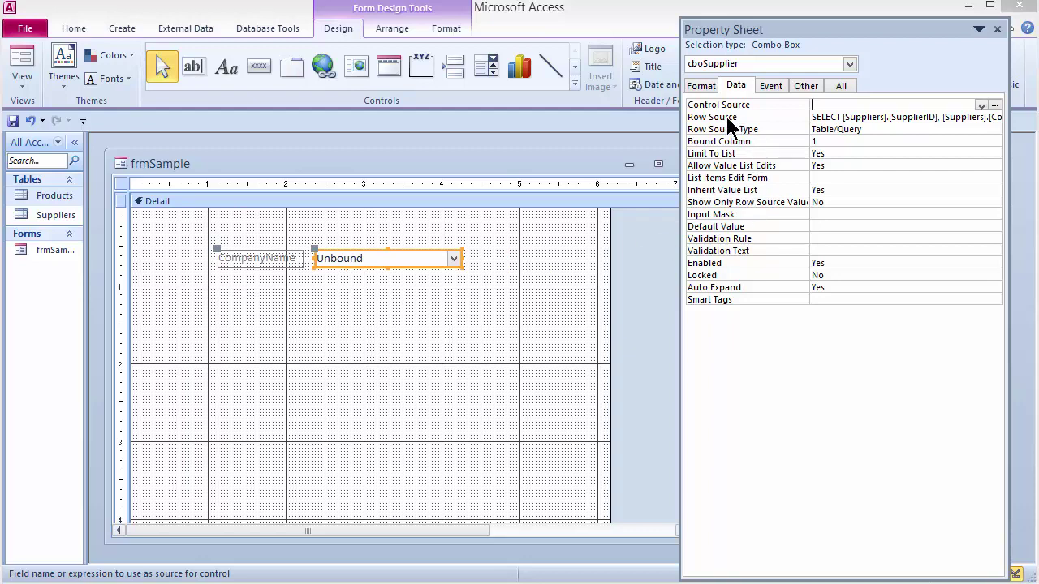
# - Review the Row Source of cboSupplier in the Query Builder and close it, saving the SQL statement
pyautogui.click(829, 114)
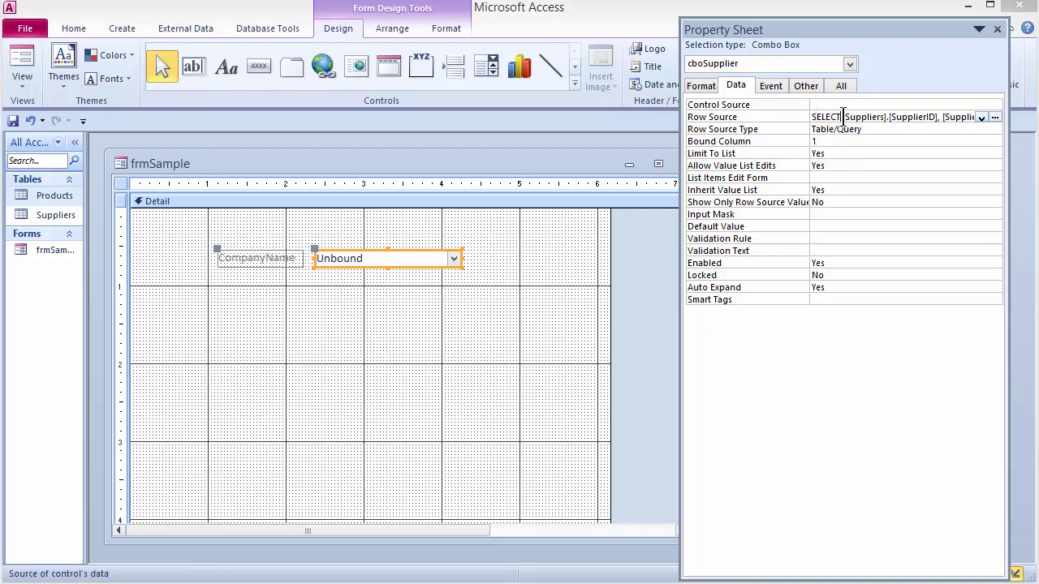
pyautogui.click(994, 117)
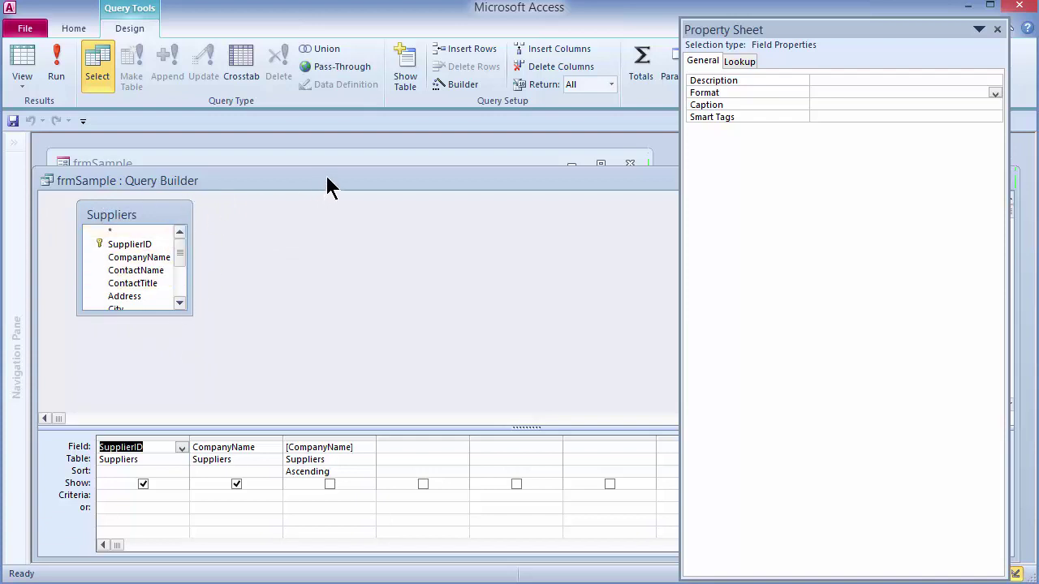
pyautogui.moveTo(327, 183); pyautogui.dragTo(329, 172)
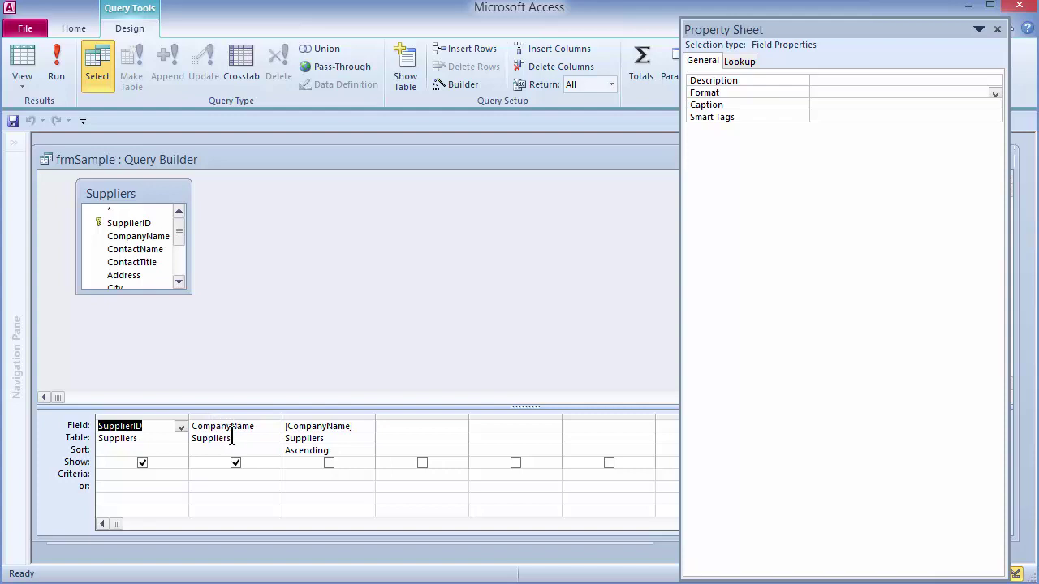
pyautogui.click(329, 462)
pyautogui.click(329, 462)
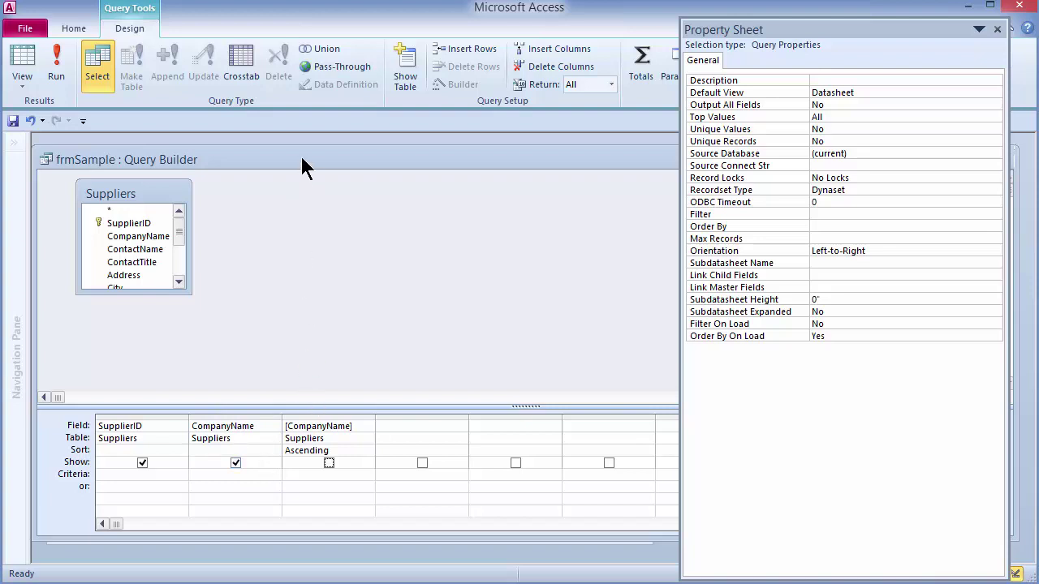
pyautogui.click(48, 165)
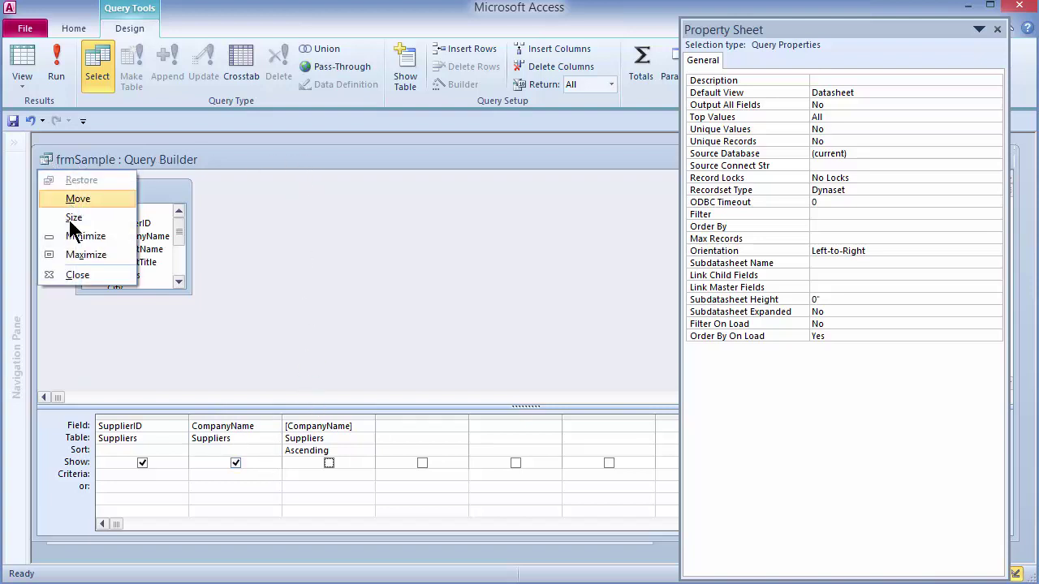
pyautogui.click(77, 275)
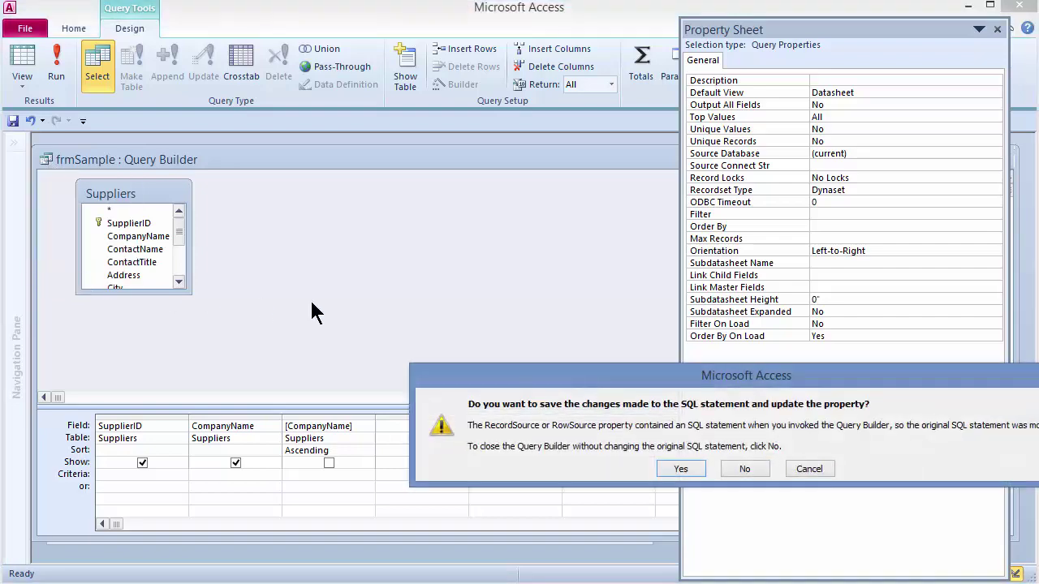
pyautogui.click(680, 471)
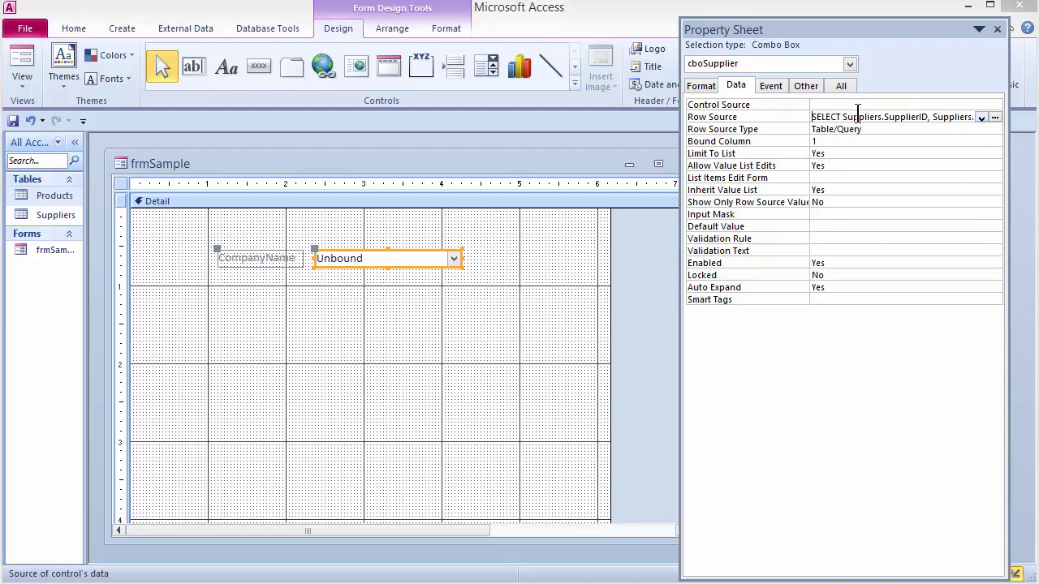
# - Reopen the Row Source query of cboSupplier to check its fields and sorting, and close it again
pyautogui.click(995, 117)
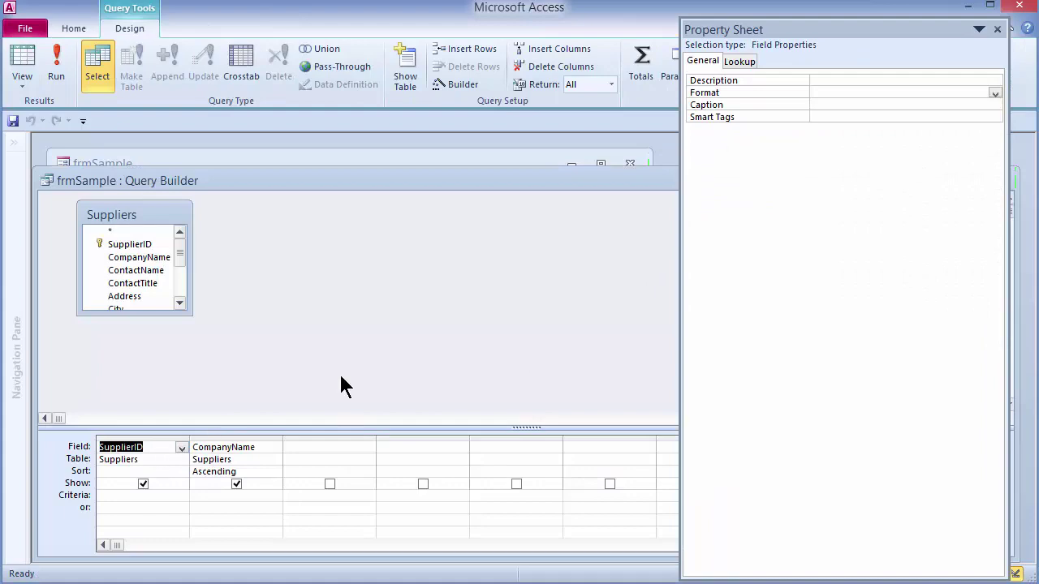
pyautogui.click(50, 178)
pyautogui.click(78, 296)
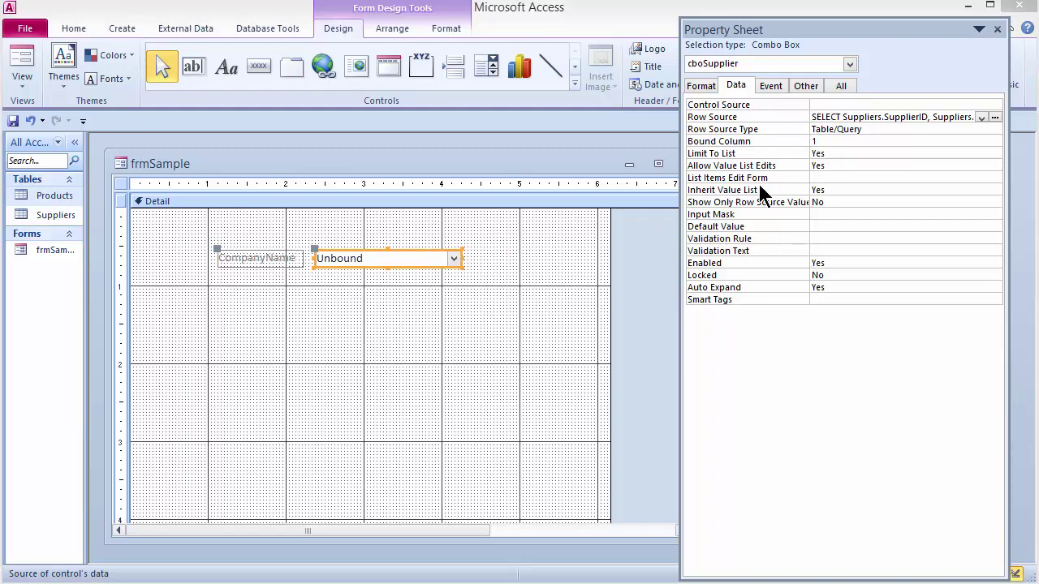
# - Try Bound Column 2 for cboSupplier and restore it to 1
pyautogui.click(815, 141)
pyautogui.write('2')
pyautogui.click(856, 177)
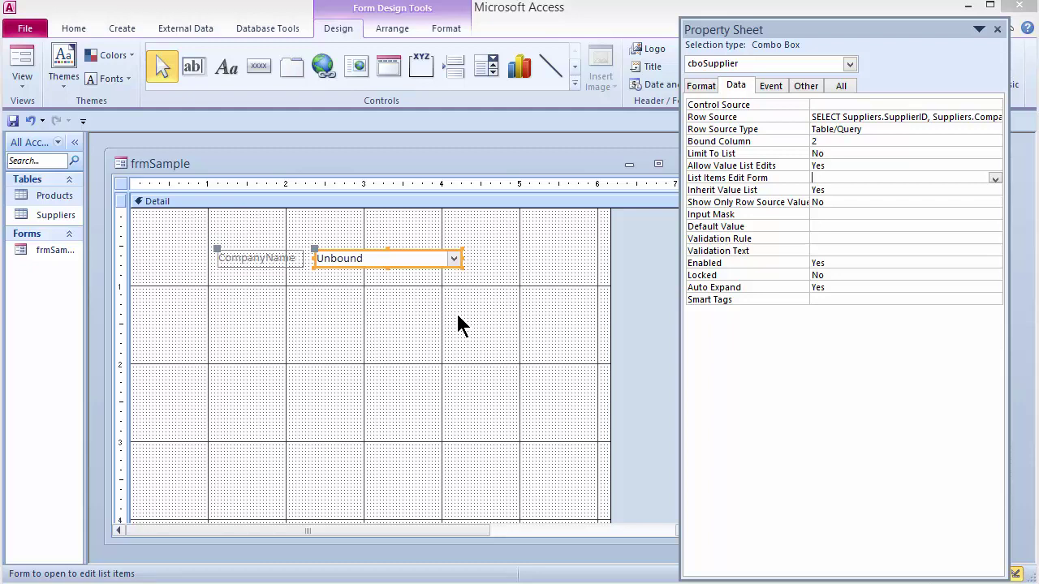
pyautogui.doubleClick(815, 141)
pyautogui.write('1')
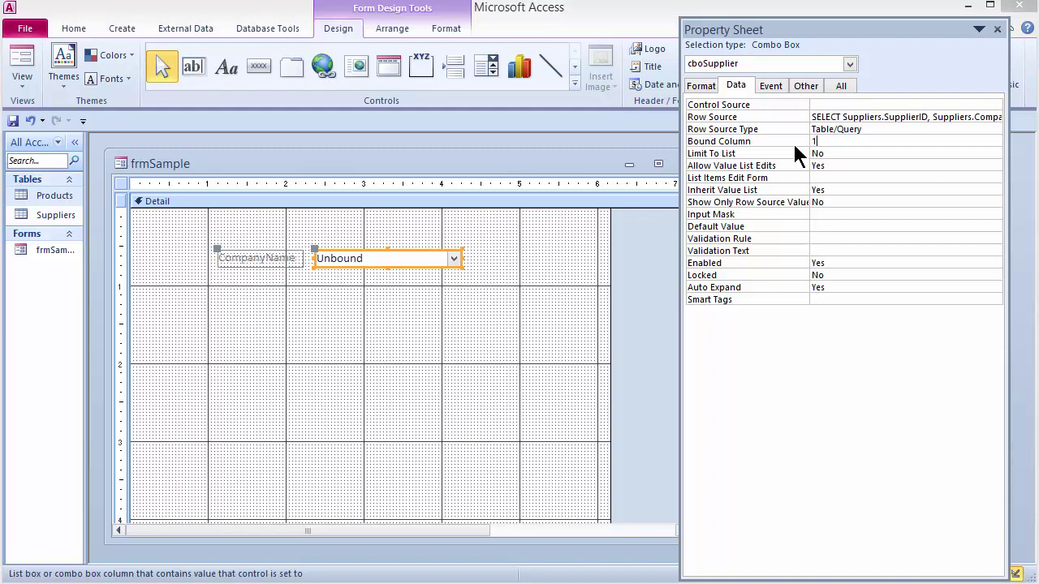
pyautogui.click(847, 176)
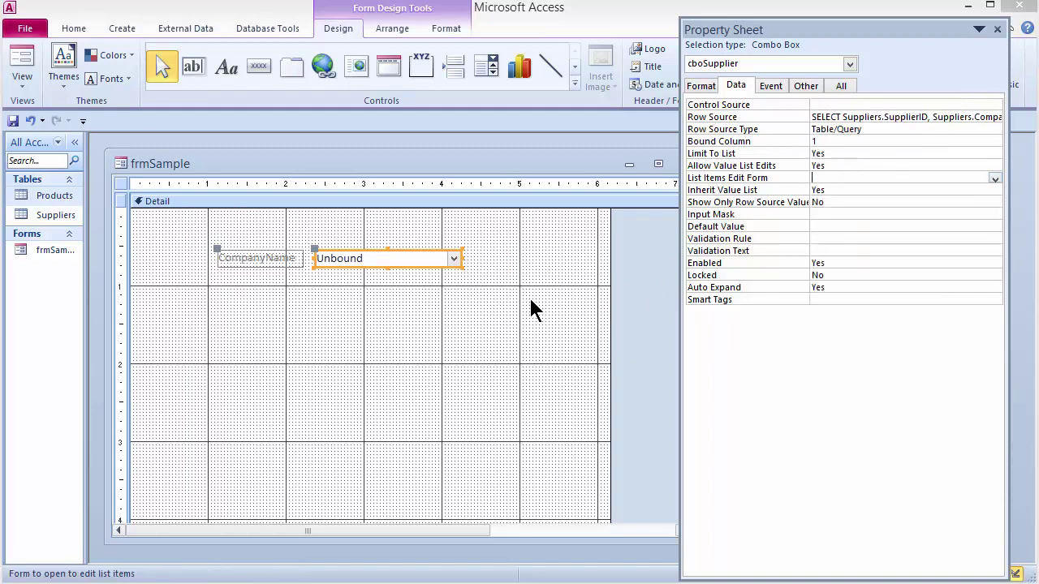
# - Add a second combo box directly below cboSupplier without the wizard, and widen it to roughly match
pyautogui.click(380, 313)
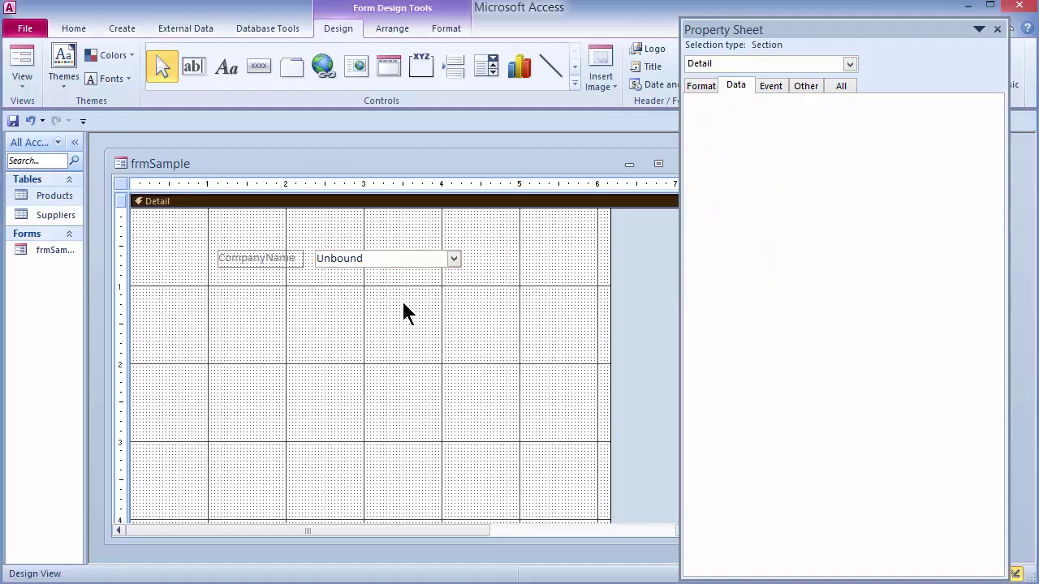
pyautogui.click(486, 68)
pyautogui.click(317, 293)
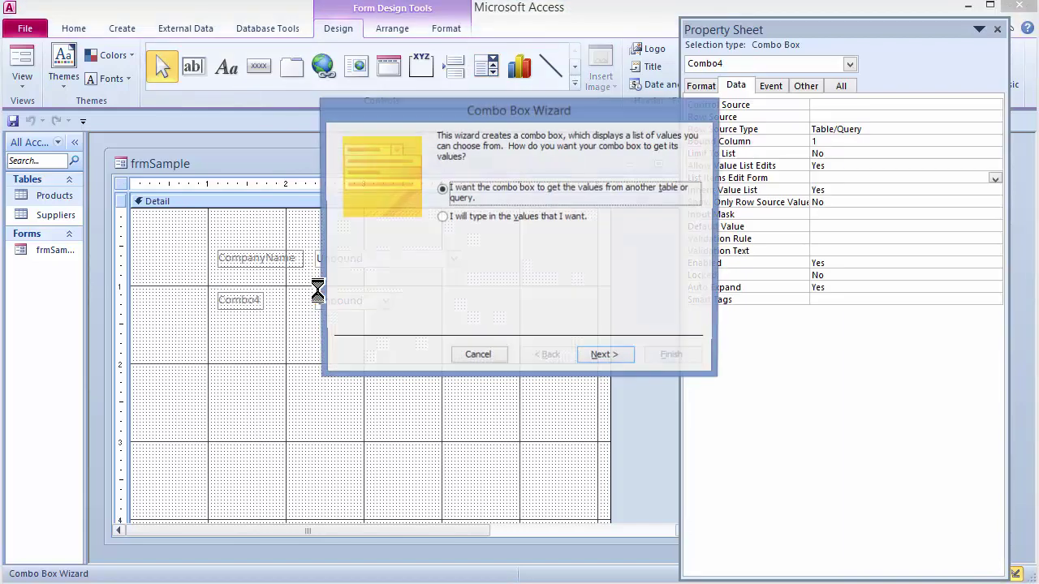
pyautogui.click(476, 356)
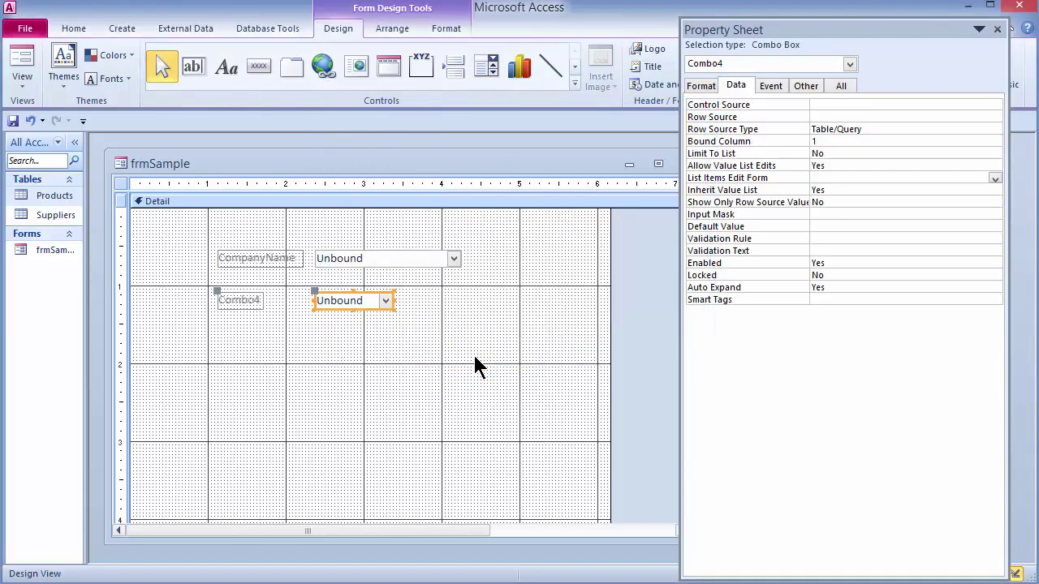
pyautogui.moveTo(393, 299); pyautogui.dragTo(469, 298)
# - Delete the attached labels of both combo boxes
pyautogui.click(274, 261)
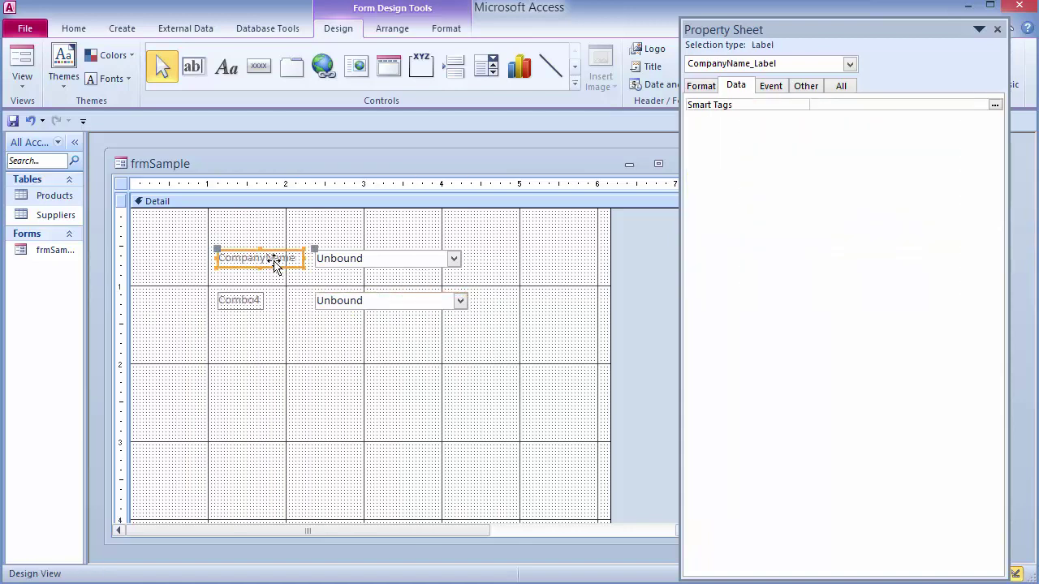
pyautogui.press('Delete')
pyautogui.click(242, 300)
pyautogui.press('Delete')
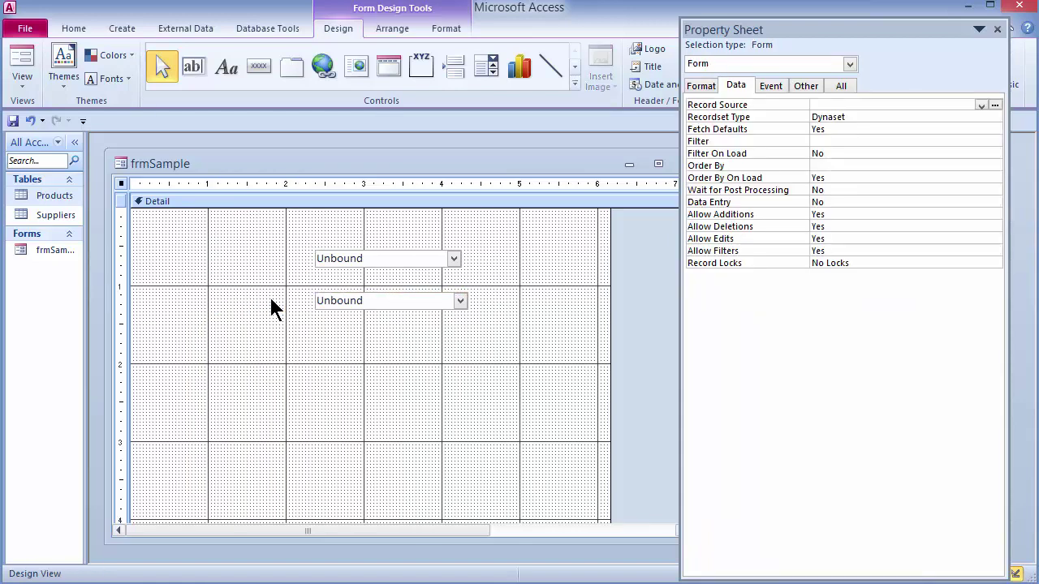
# - Start a Row Source query for the second combo box and add the Suppliers table to it
pyautogui.click(389, 263)
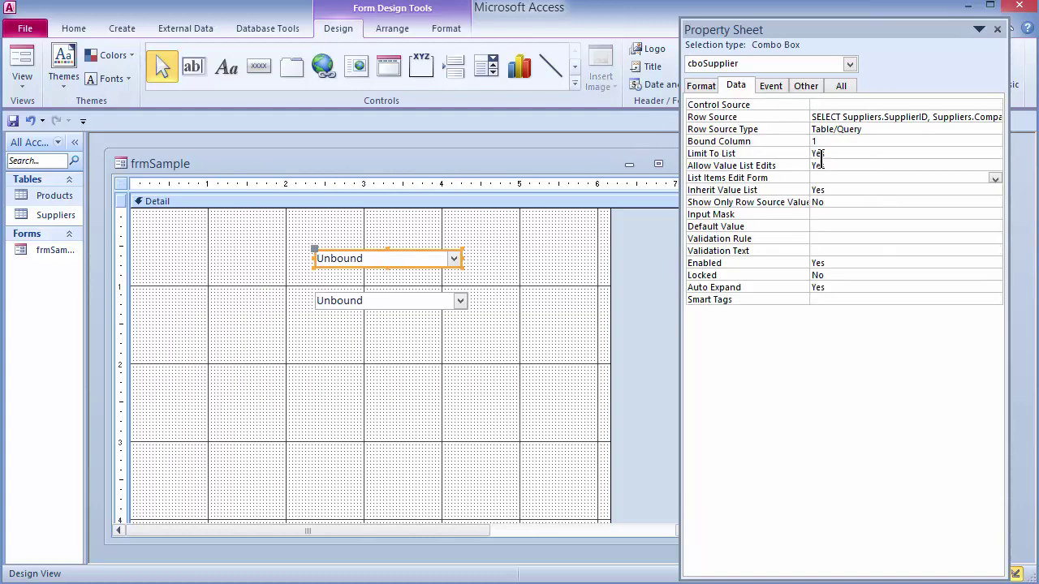
pyautogui.click(418, 302)
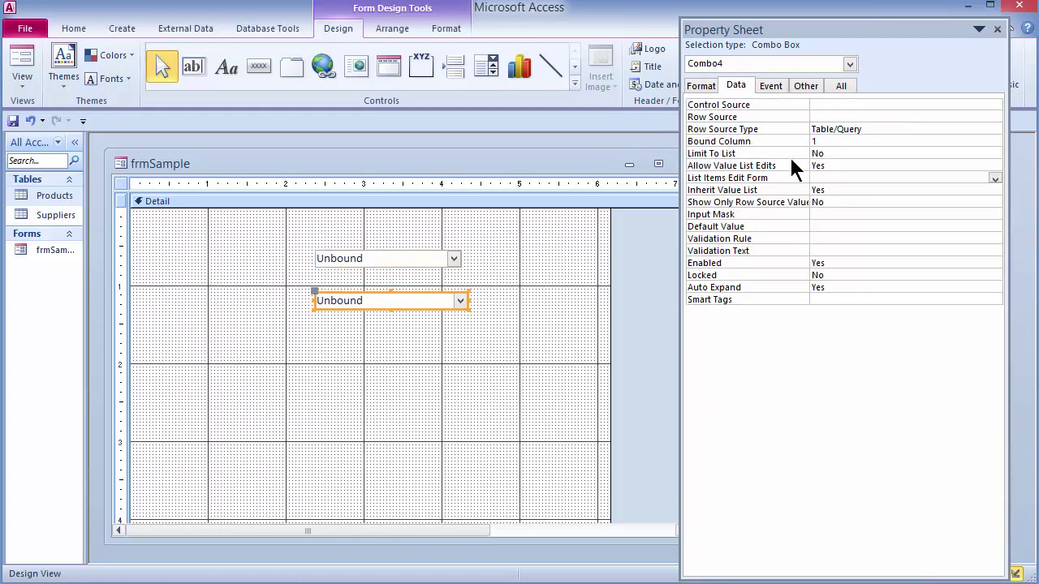
pyautogui.click(816, 117)
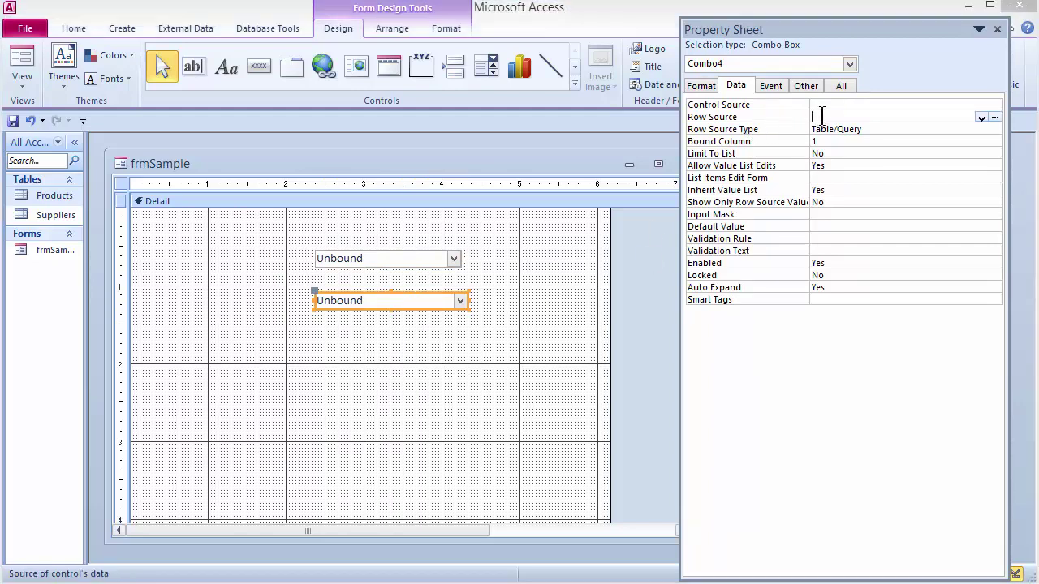
pyautogui.click(994, 117)
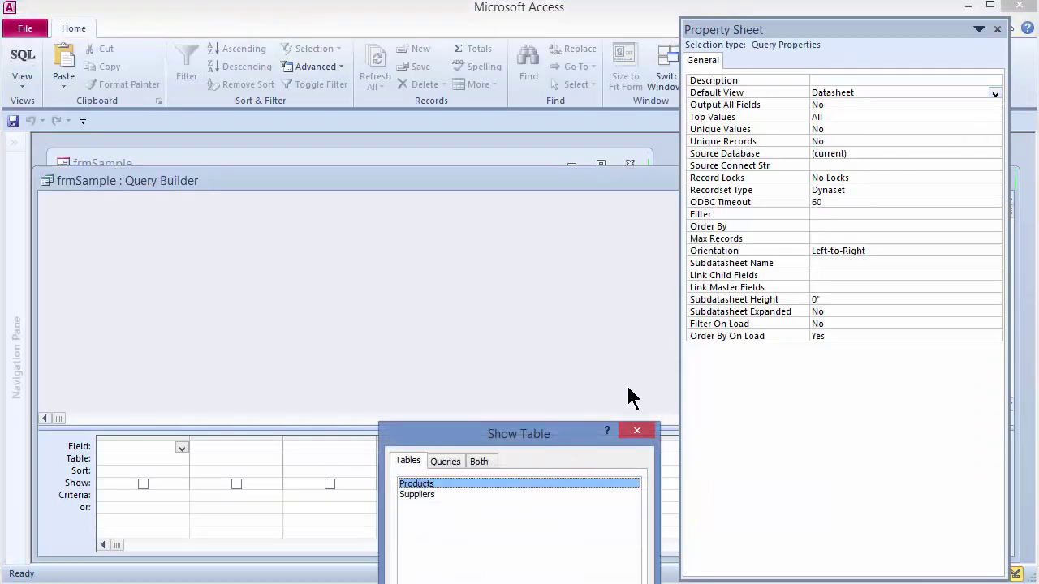
pyautogui.click(424, 496)
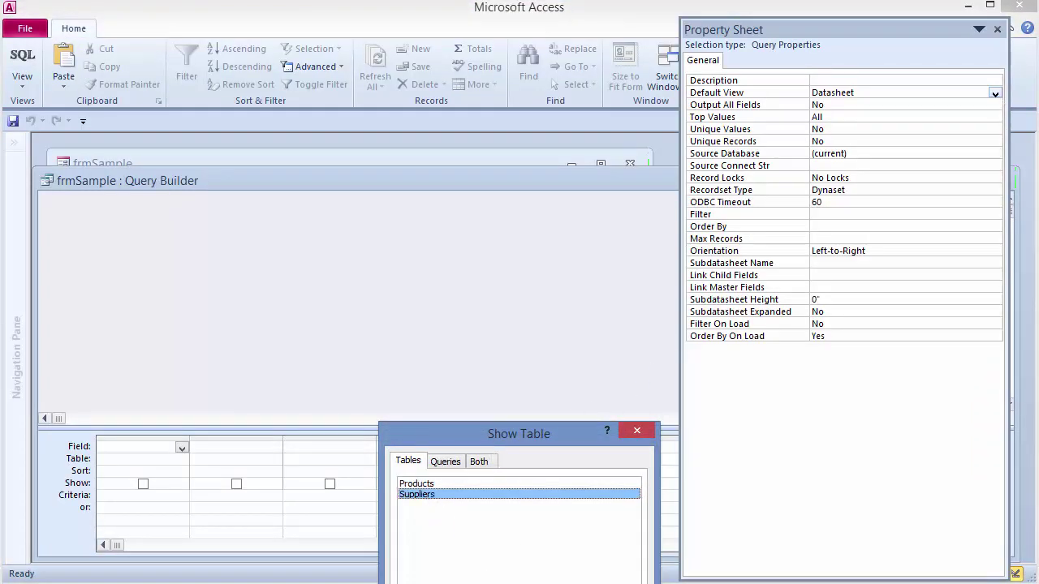
pyautogui.doubleClick(417, 494)
pyautogui.moveTo(496, 440); pyautogui.dragTo(471, 307)
pyautogui.click(605, 301)
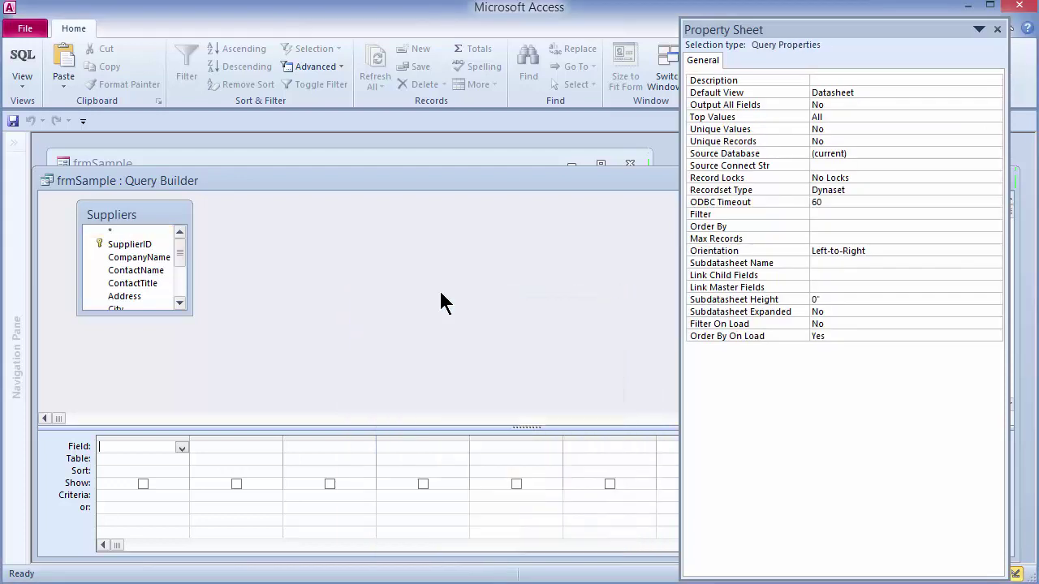
# - Add SupplierID and CompanyName to the Row Source query, and add CompanyName again as a third column
pyautogui.doubleClick(143, 245)
pyautogui.click(143, 259)
pyautogui.doubleClick(142, 259)
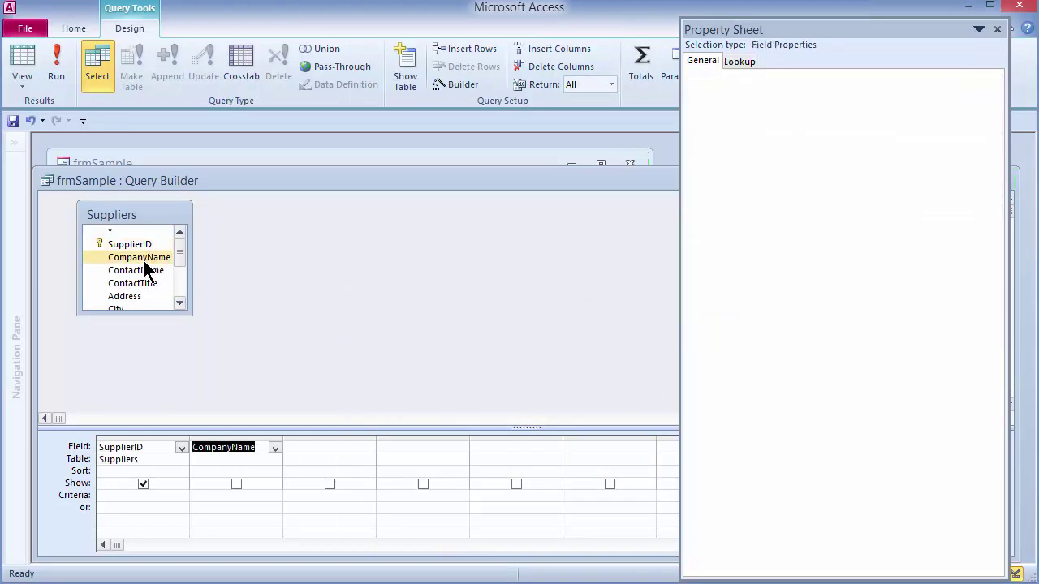
pyautogui.moveTo(142, 259); pyautogui.dragTo(357, 480)
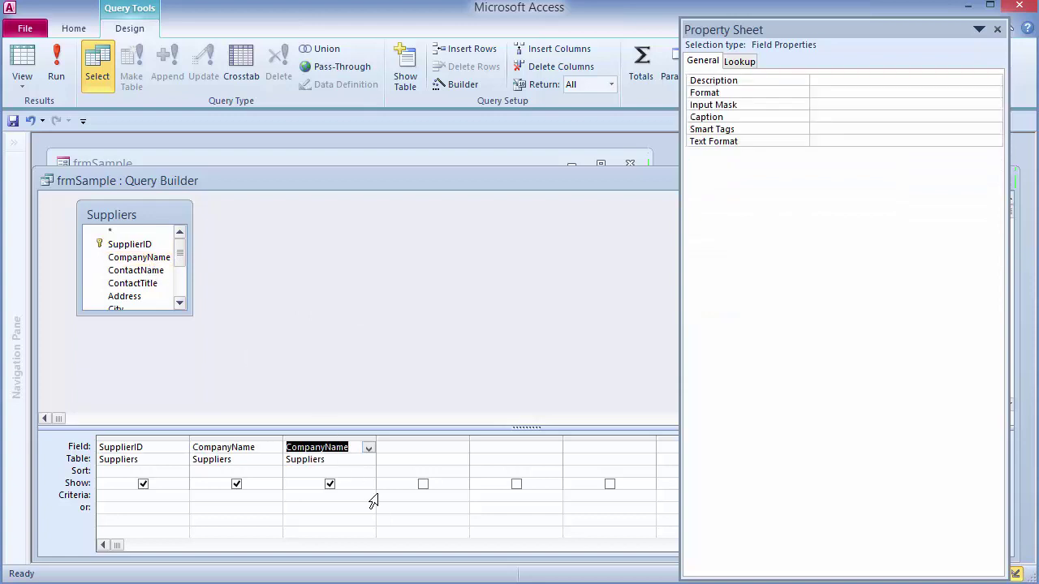
# - Sort the third column, CompanyName, ascending and hide it from the output, and close the query builder saving the SQL statement
pyautogui.click(349, 470)
pyautogui.click(368, 473)
pyautogui.click(317, 484)
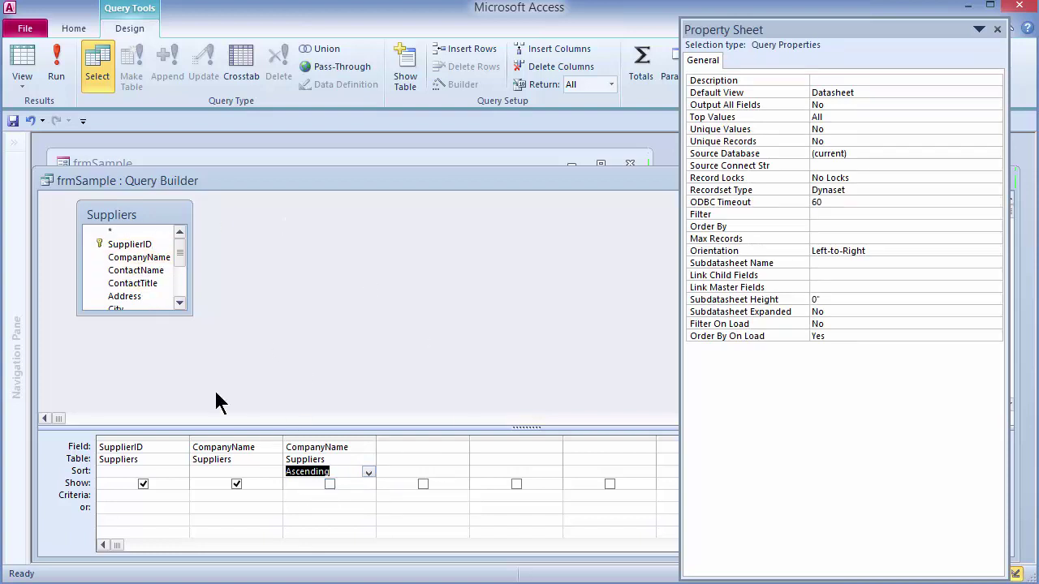
pyautogui.doubleClick(50, 176)
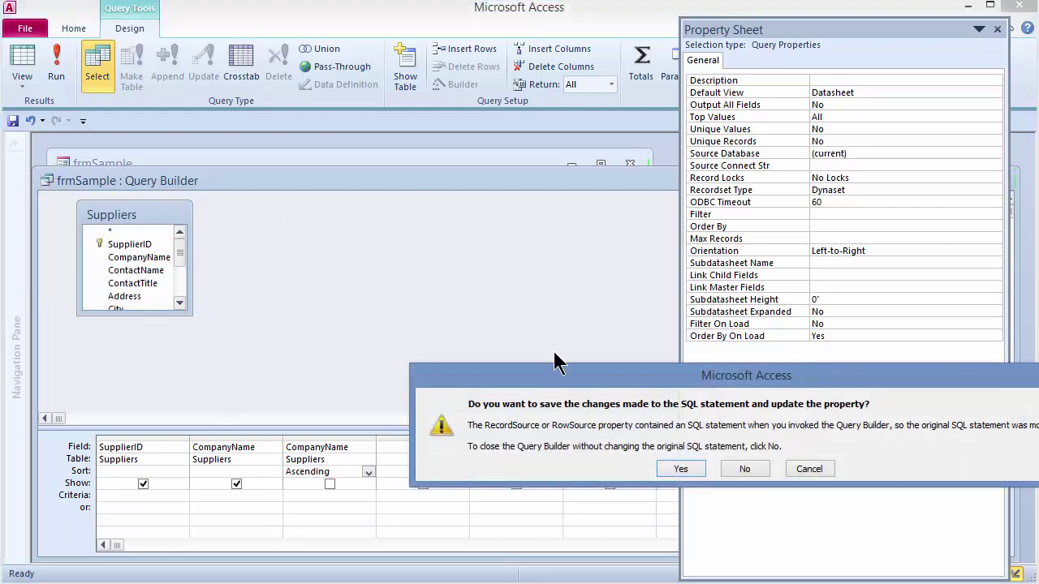
pyautogui.click(666, 468)
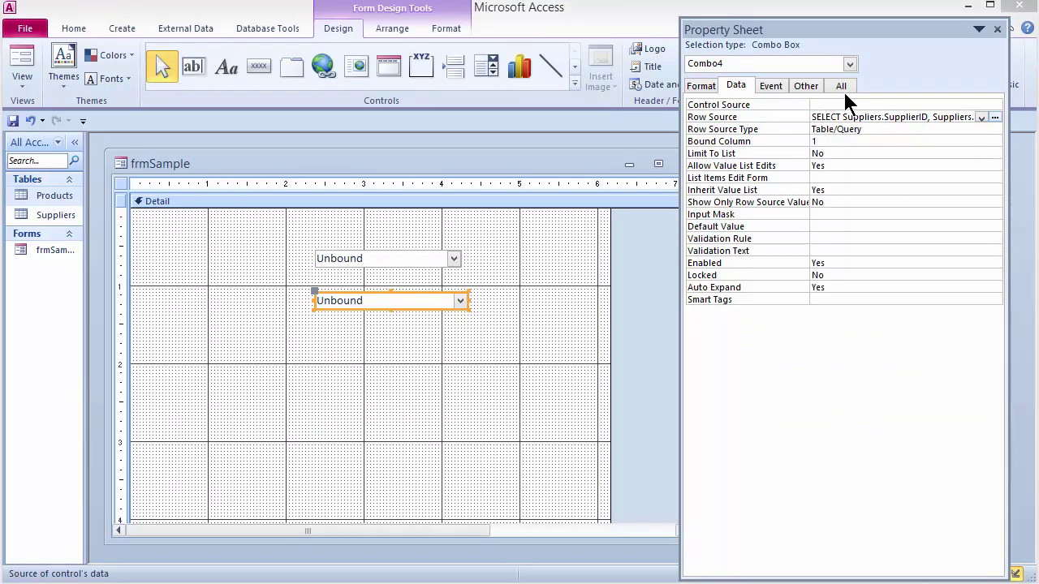
# - Set the second combo box's Column Count to 2 and its Column Widths to 0 and 1.7 inches
pyautogui.click(707, 88)
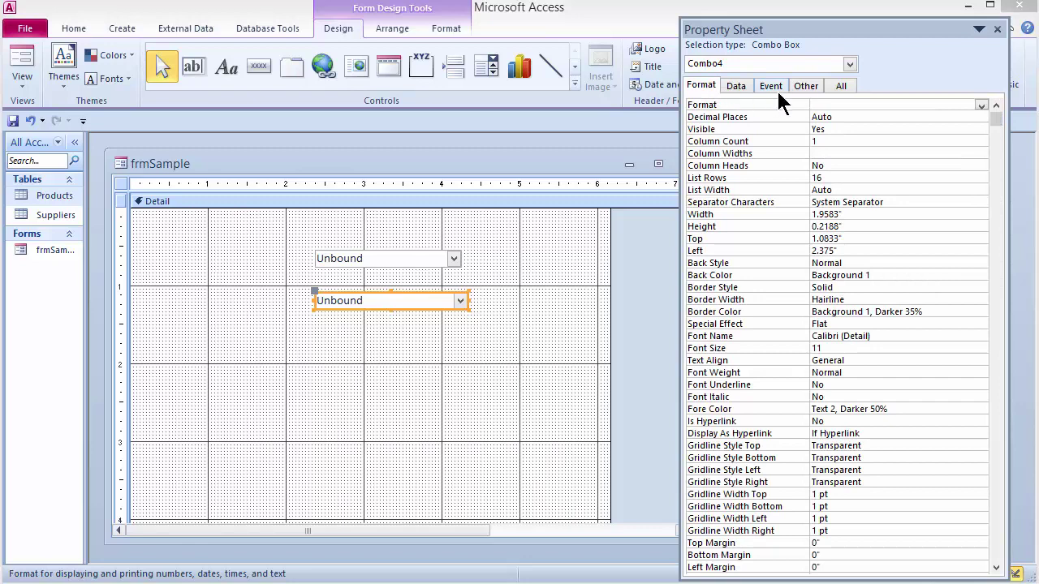
pyautogui.click(797, 142)
pyautogui.write('2')
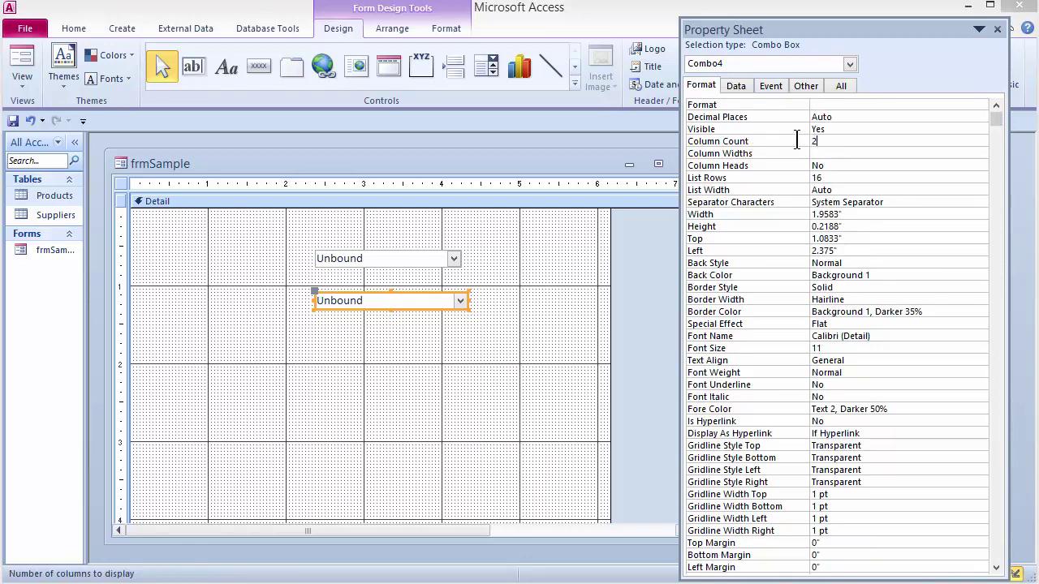
pyautogui.click(855, 153)
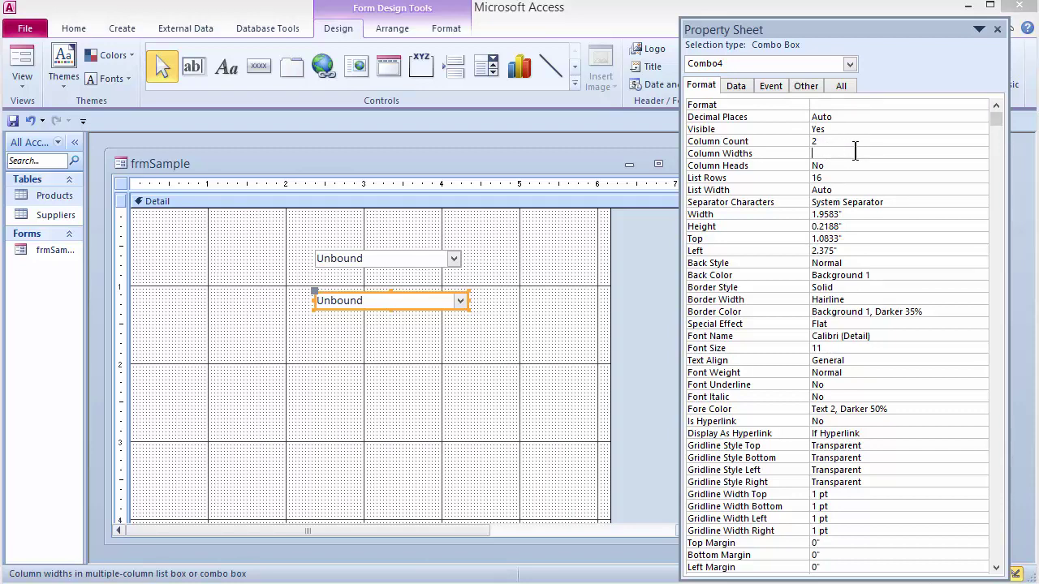
pyautogui.write('0')
pyautogui.write(';1.7')
pyautogui.press('Tab')
pyautogui.press('Tab')
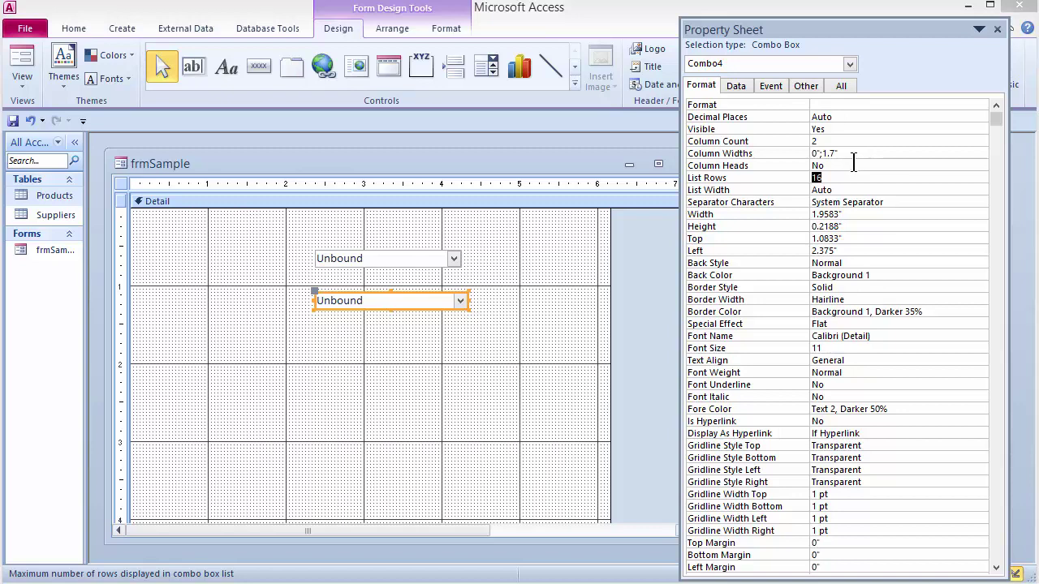
# - Rename the second combo box as cboSupplier1 and close its property sheet
pyautogui.click(840, 86)
pyautogui.click(775, 104)
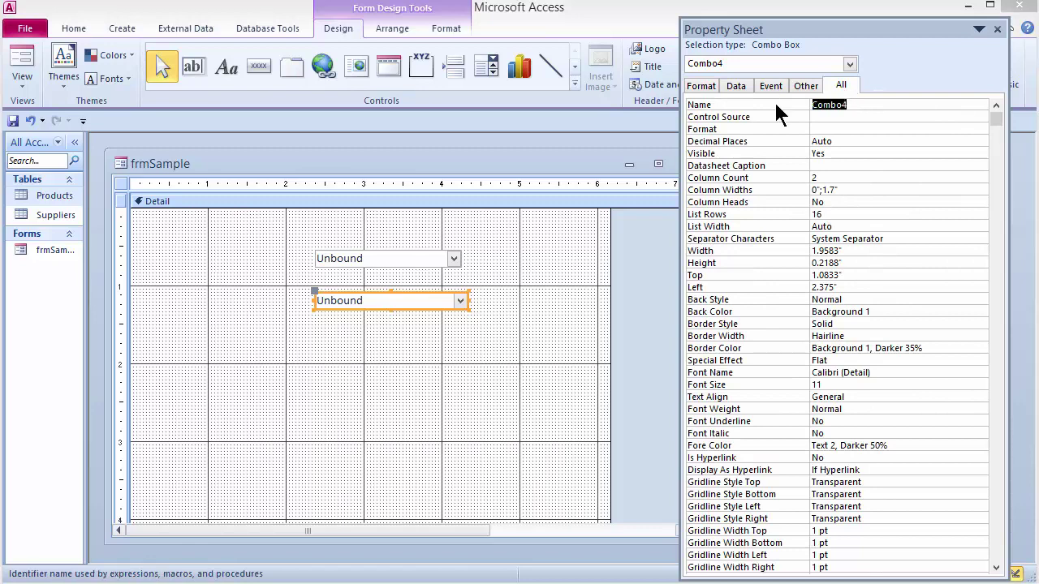
pyautogui.write('cboSupplier')
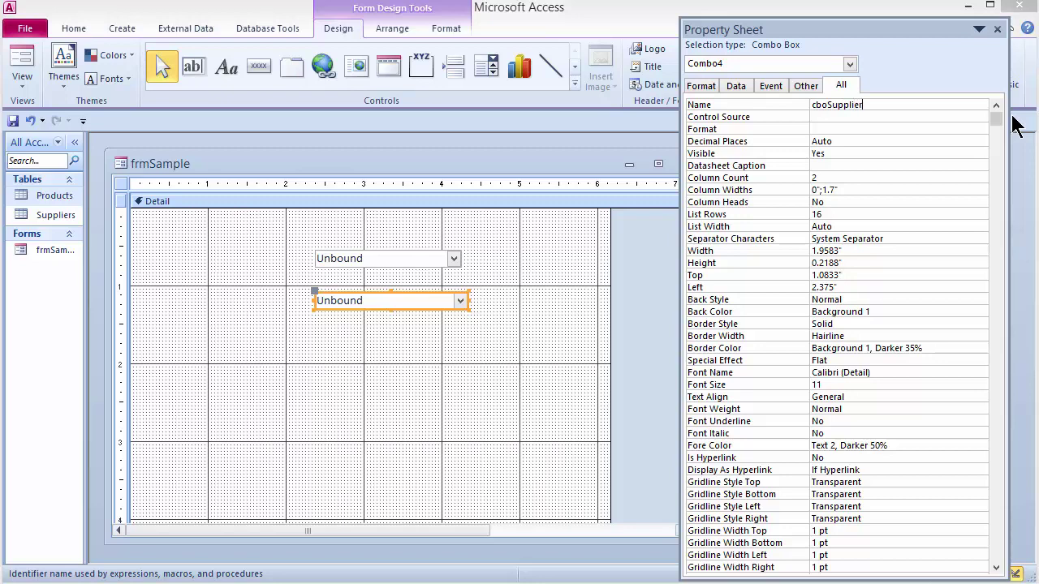
pyautogui.write('1')
pyautogui.click(997, 28)
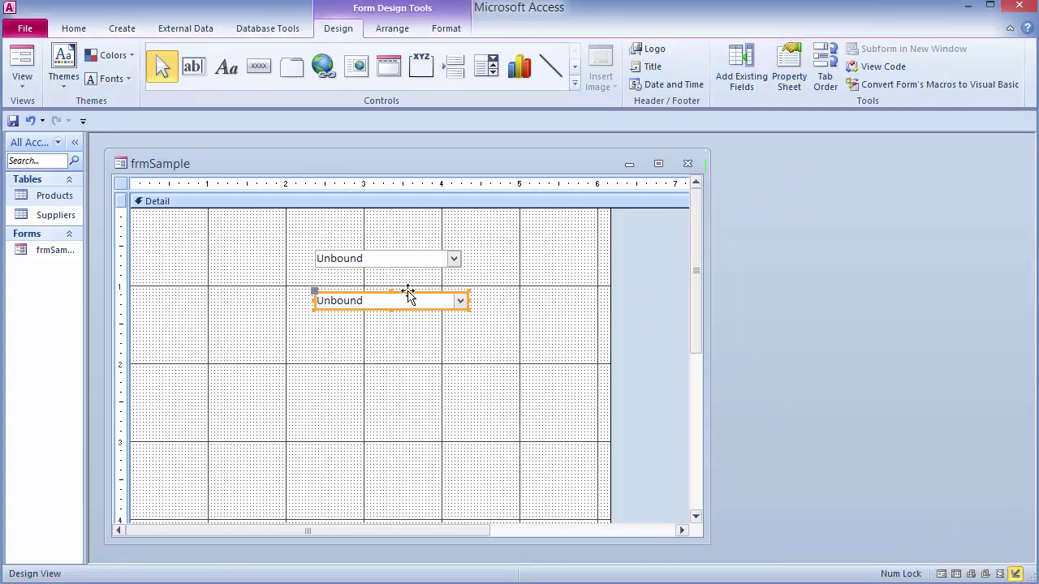
# - Test both combo boxes in Form View, choosing Formaggi Fortini s.r.l. in the second one and Mayumi's in the first
pyautogui.click(31, 57)
pyautogui.click(456, 265)
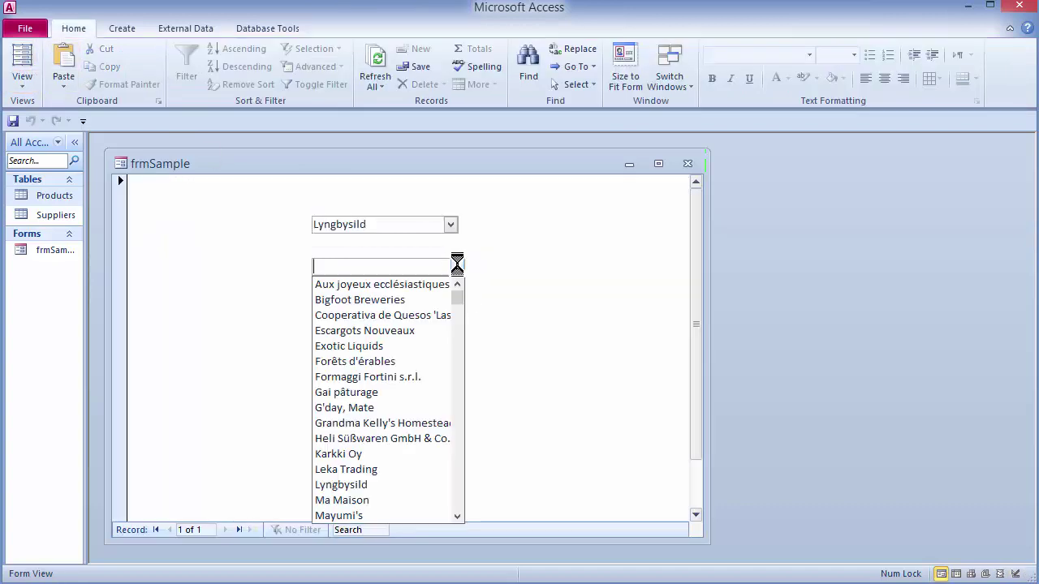
pyautogui.click(366, 378)
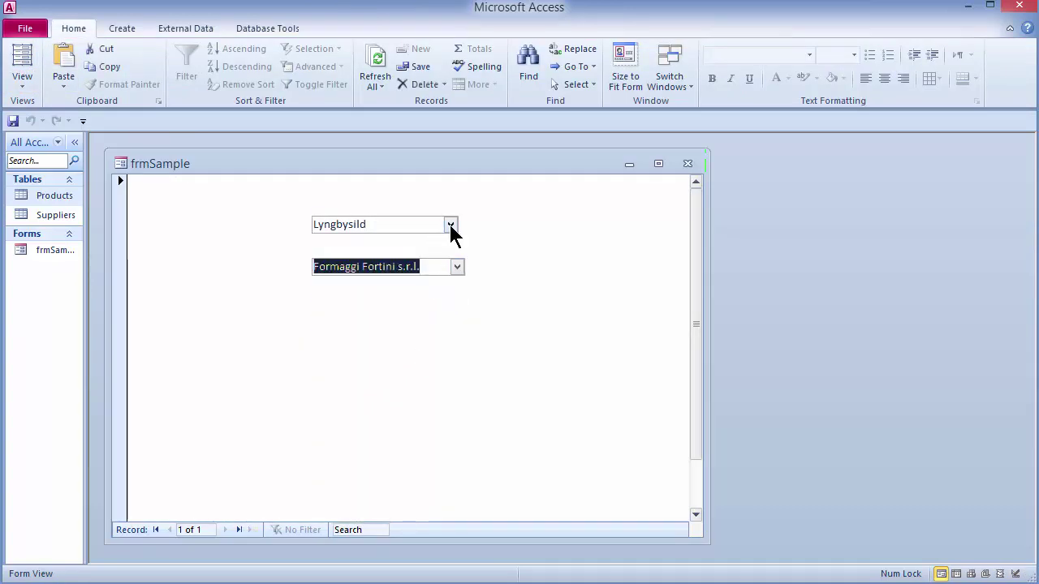
pyautogui.click(450, 225)
pyautogui.click(398, 272)
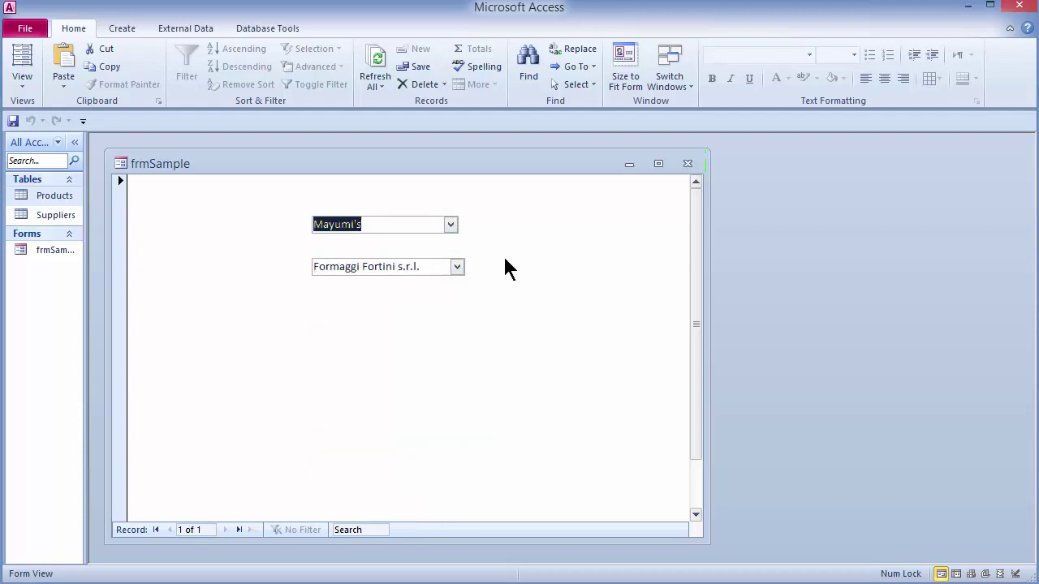